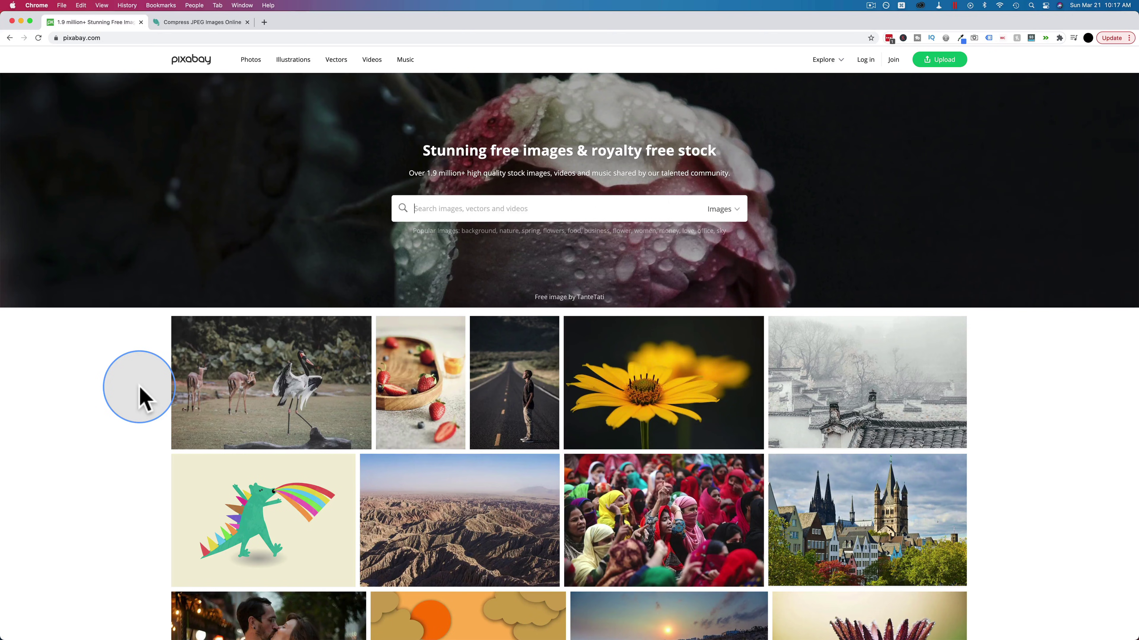
- Download the saddle-billed stork and deer photo from Pixabay at the 1920×1280 JPG size
{"action": "scroll", "coordinate": [139, 395], "scroll_direction": "down", "scroll_amount": 5}
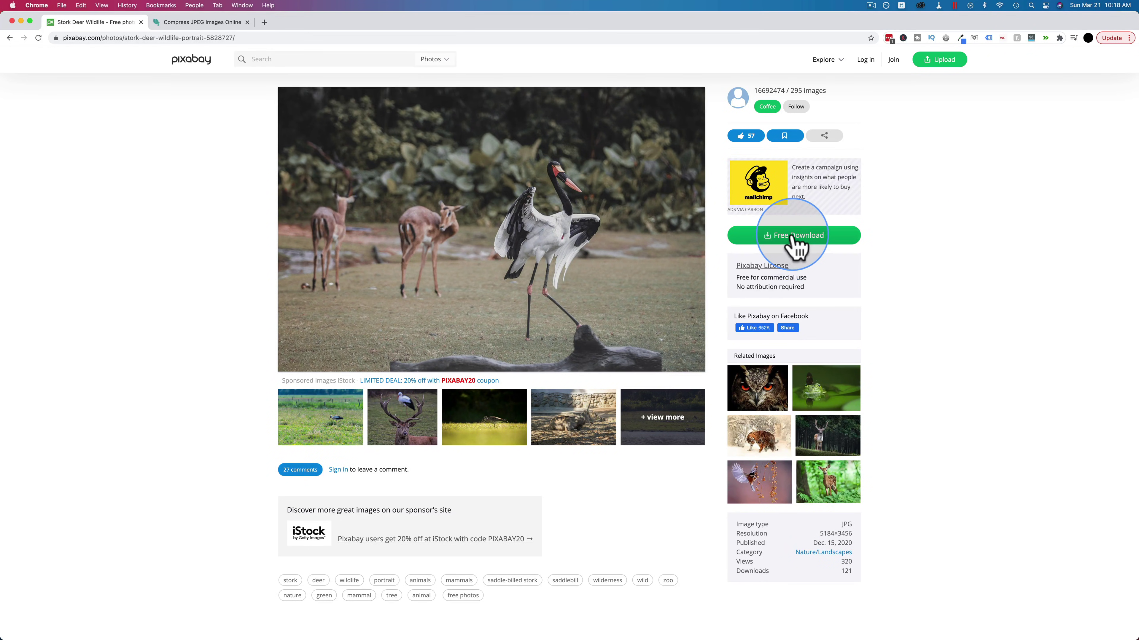
{"action": "left_click", "coordinate": [795, 243]}
{"action": "left_click", "coordinate": [762, 288]}
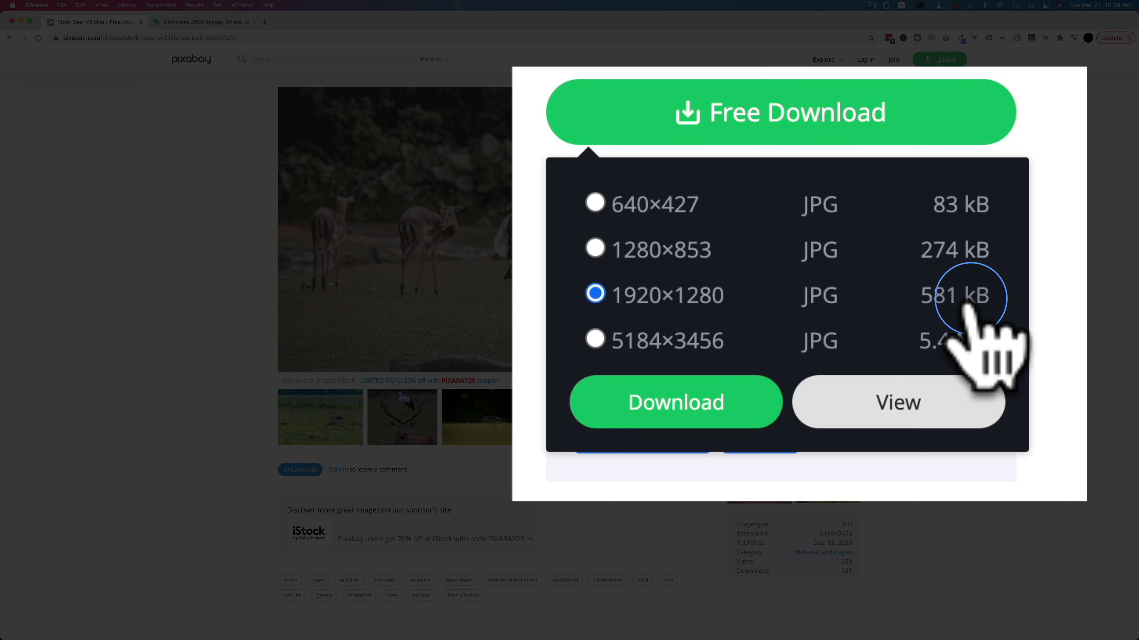
{"action": "left_click", "coordinate": [628, 402]}
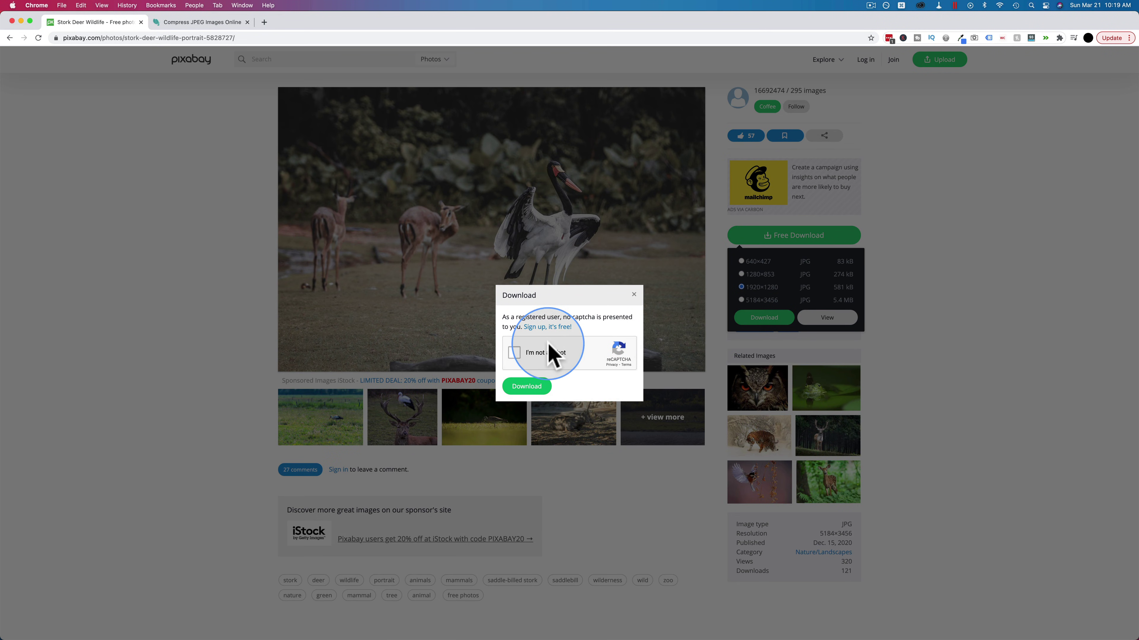
- Reveal stork-5828727_1920.jpg in Finder's Images folder and preview it with Quick Look
{"action": "left_click", "coordinate": [522, 388]}
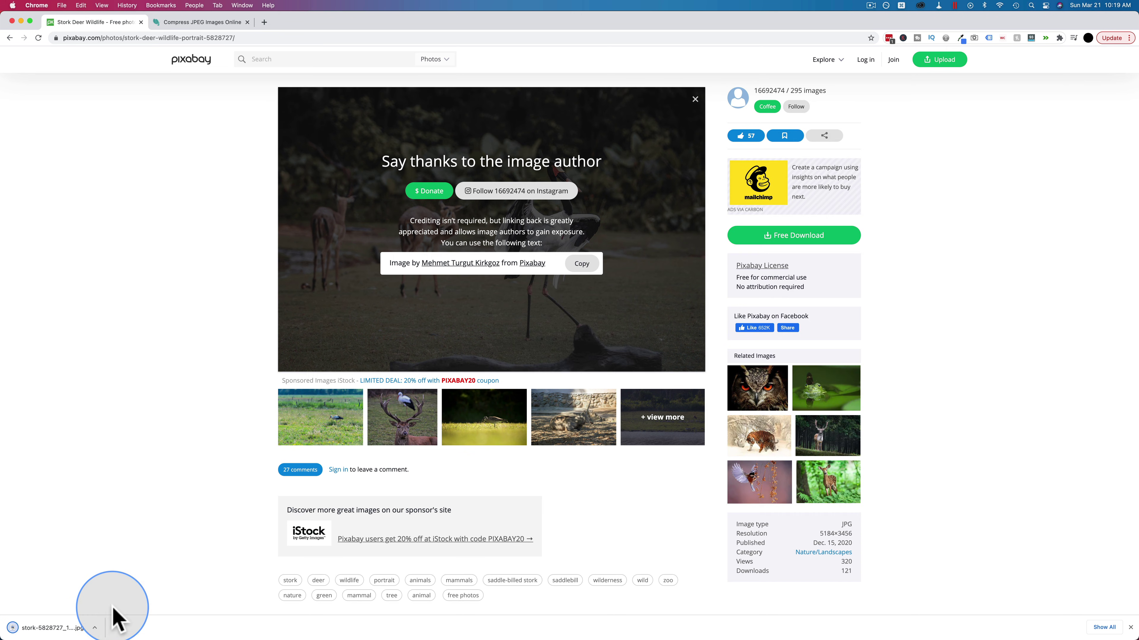
{"action": "left_click", "coordinate": [93, 628]}
{"action": "left_click", "coordinate": [110, 616]}
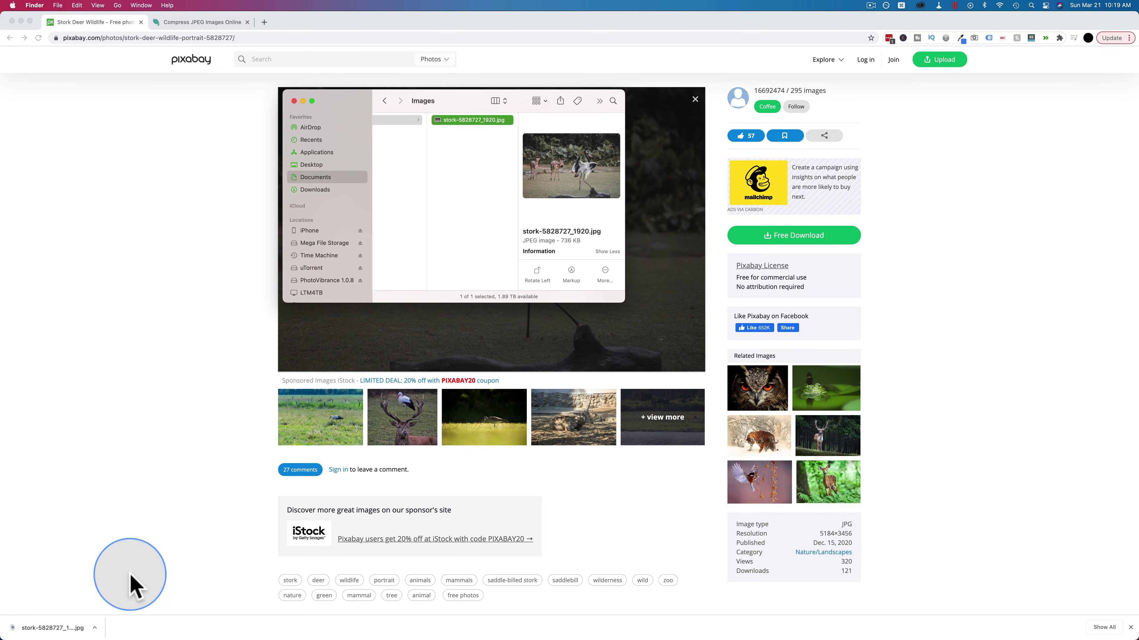
{"action": "left_click", "coordinate": [555, 201]}
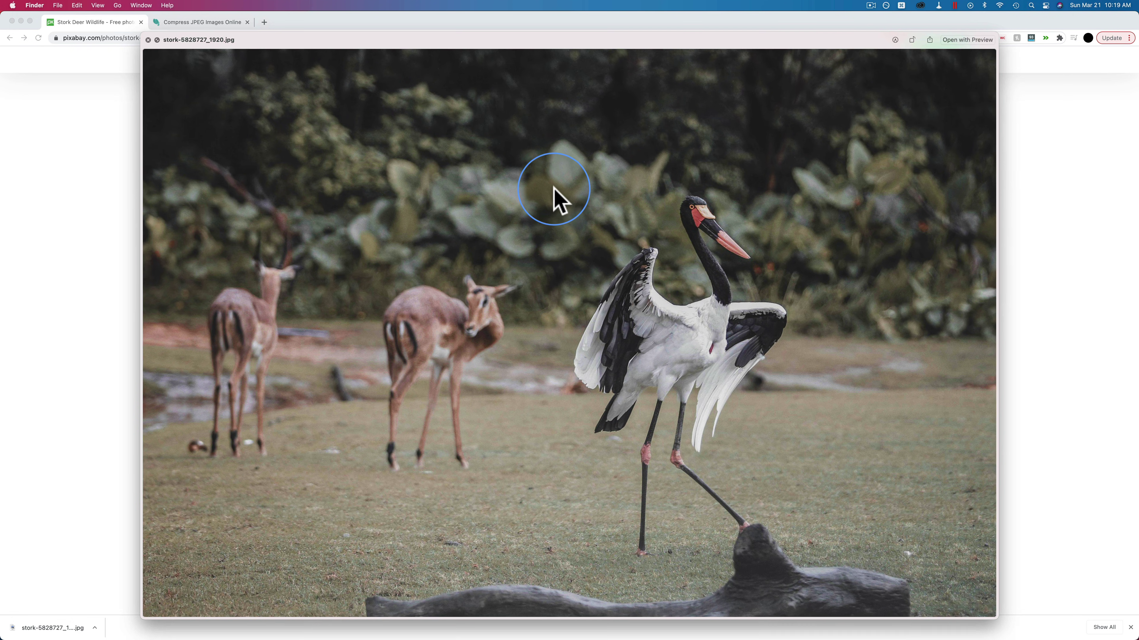
{"action": "key", "text": "space"}
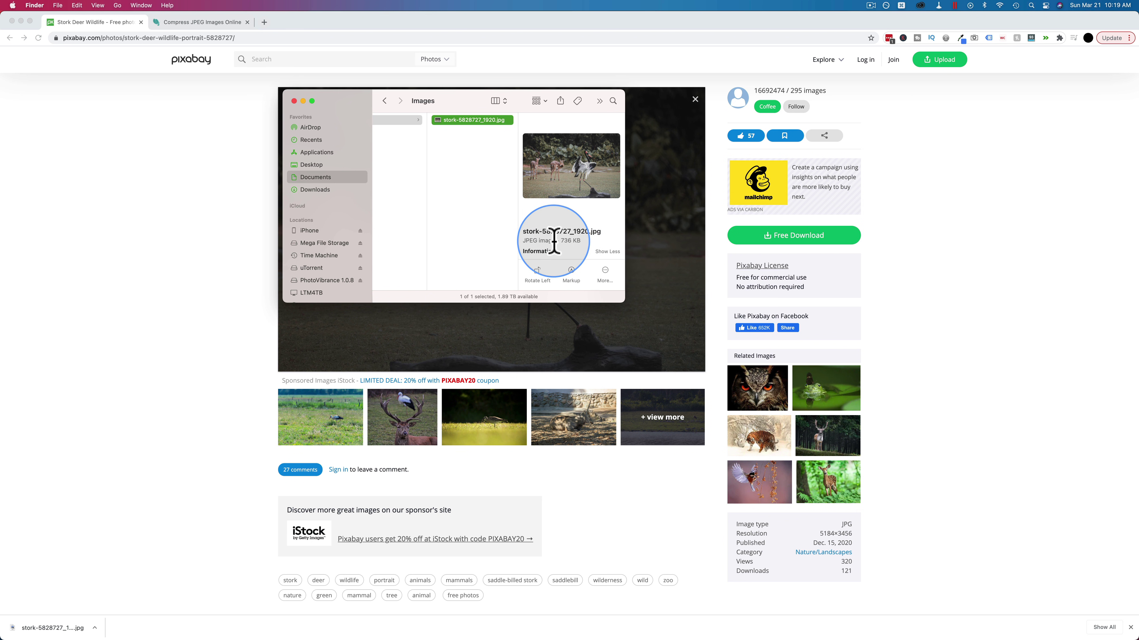
- Browse compressjpeg.com's PNG, PDF and SVG compressors, then return to the JPEG compressor
{"action": "left_click", "coordinate": [209, 26]}
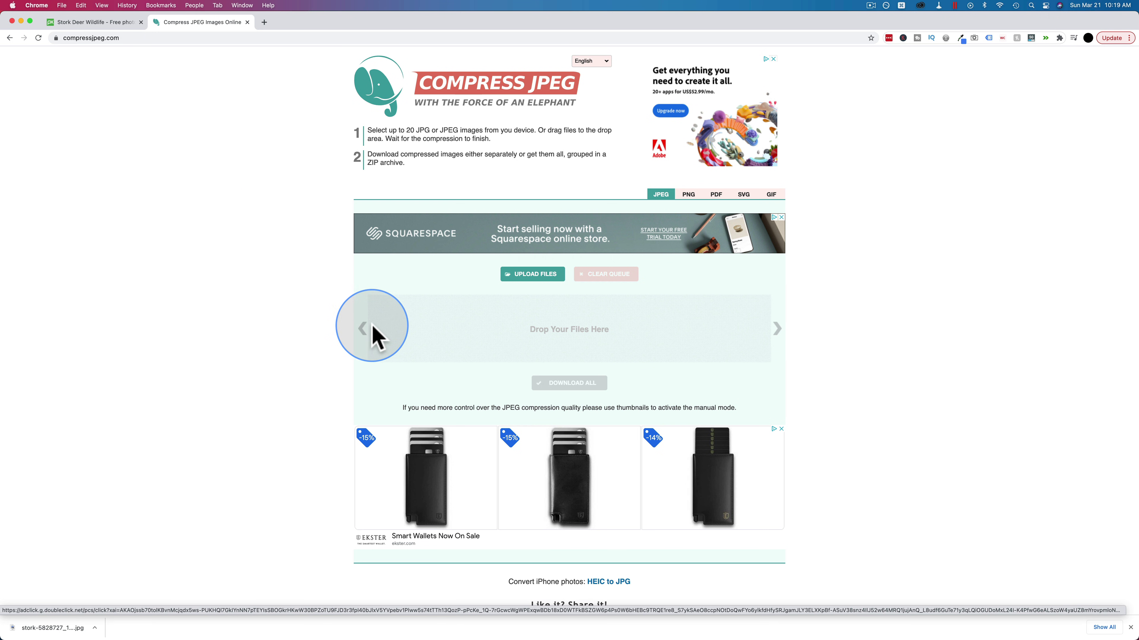
{"action": "left_click", "coordinate": [688, 196]}
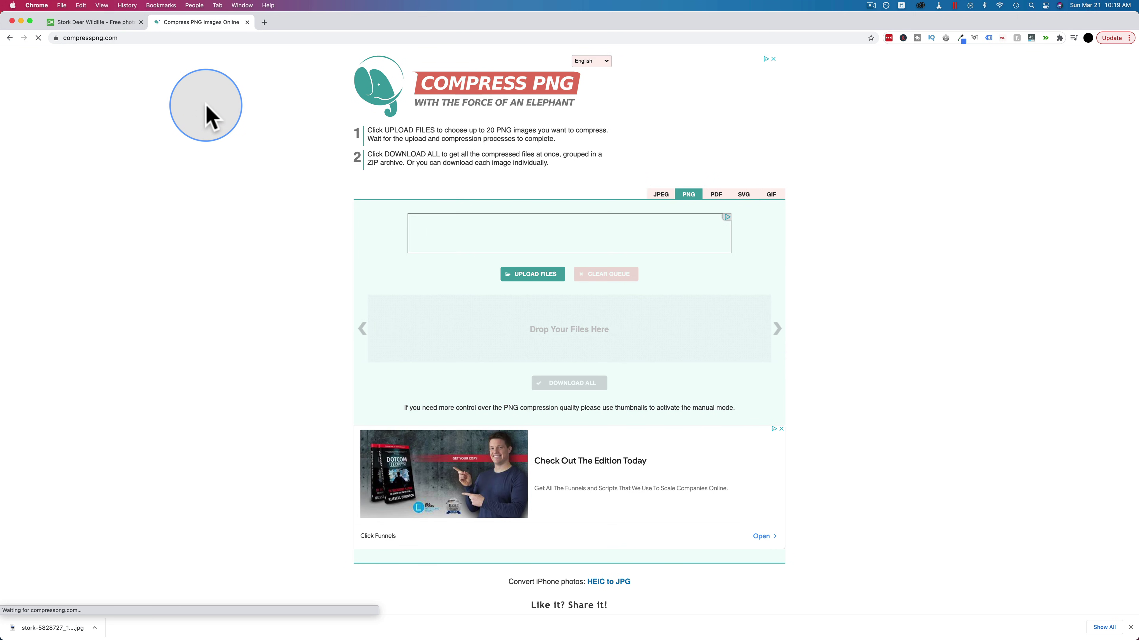
{"action": "left_click", "coordinate": [716, 194]}
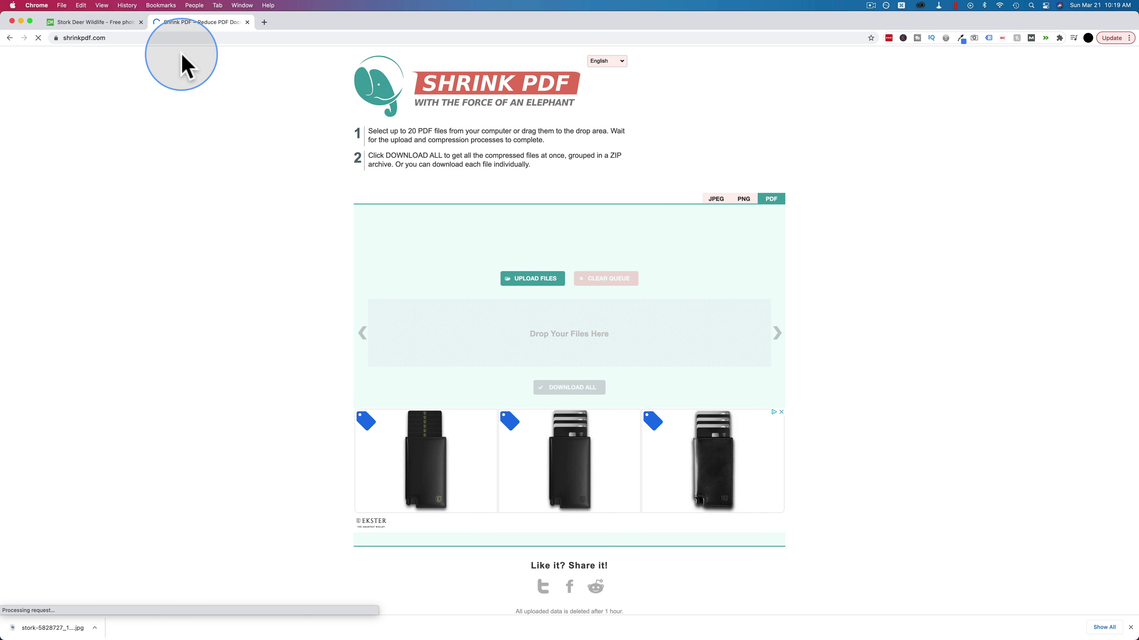
{"action": "left_click", "coordinate": [716, 204]}
{"action": "left_click", "coordinate": [742, 196]}
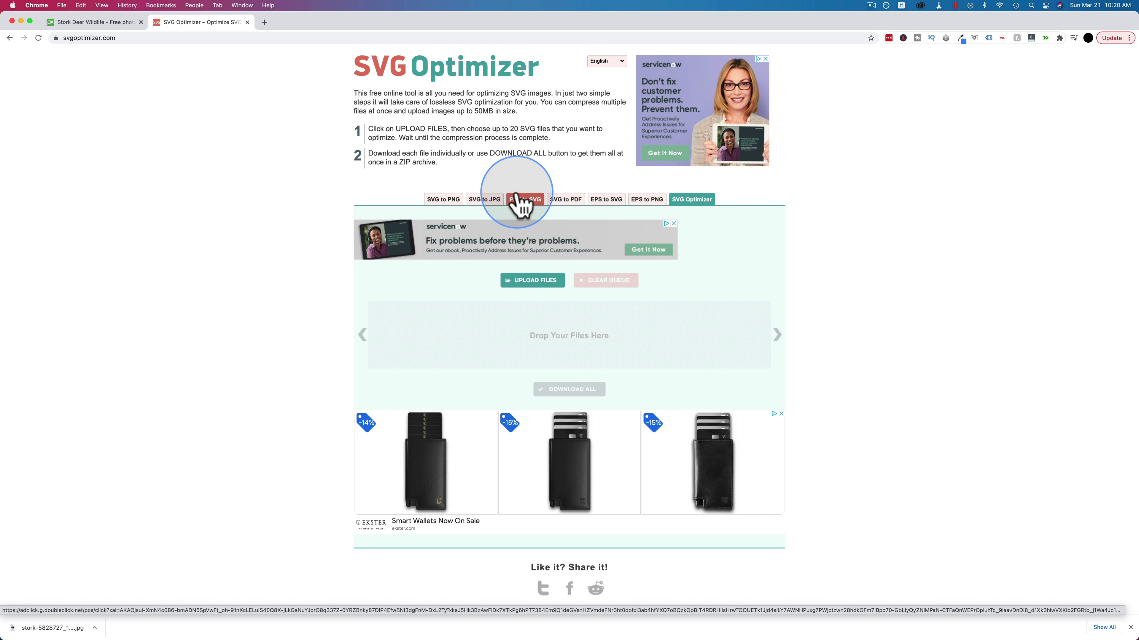
{"action": "scroll", "coordinate": [324, 214], "scroll_direction": "left", "scroll_amount": 5}
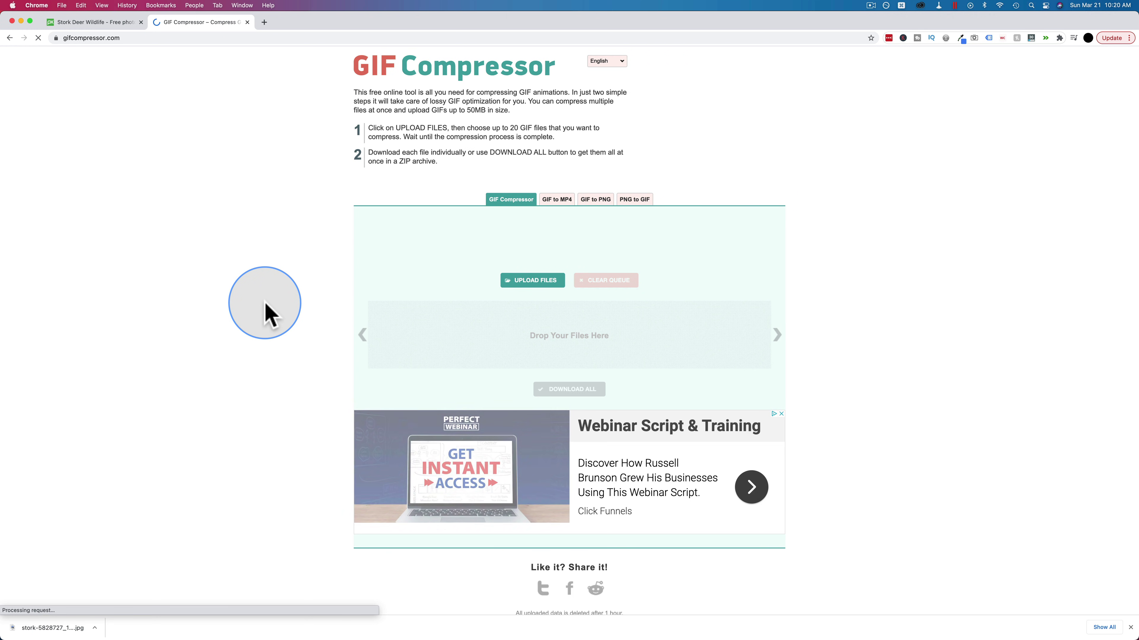
{"action": "scroll", "coordinate": [265, 314], "scroll_direction": "left", "scroll_amount": 5}
- Compress the stork JPEG on compressjpeg.com and download stork-5828727_1920-min.jpg
{"action": "key", "text": "super+Tab"}
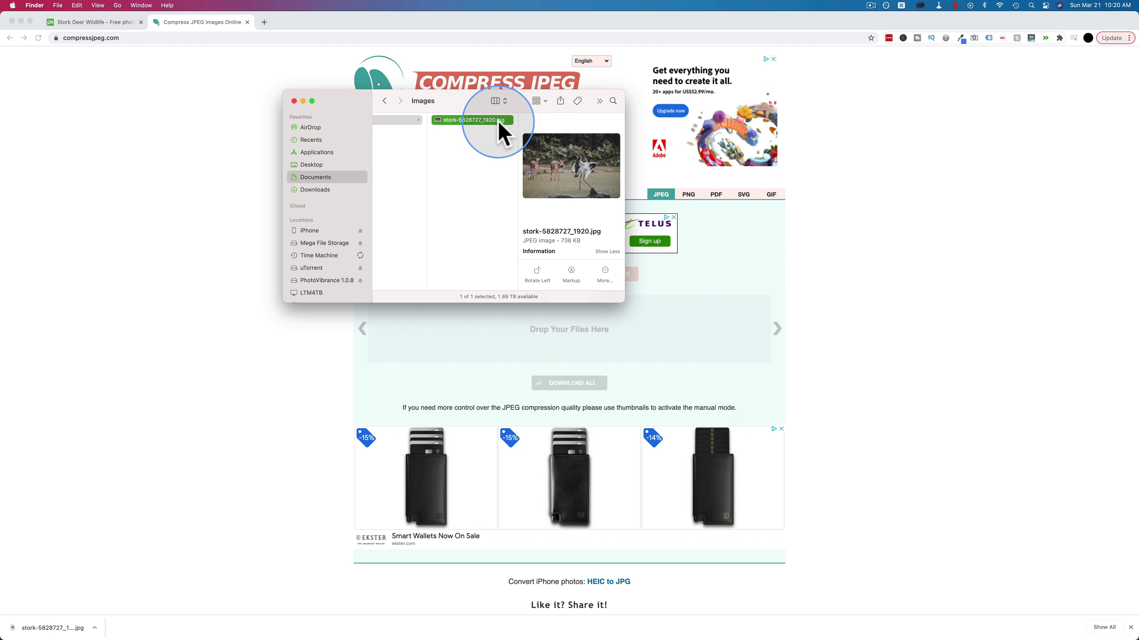
{"action": "left_click_drag", "start_coordinate": [524, 242], "coordinate": [547, 244]}
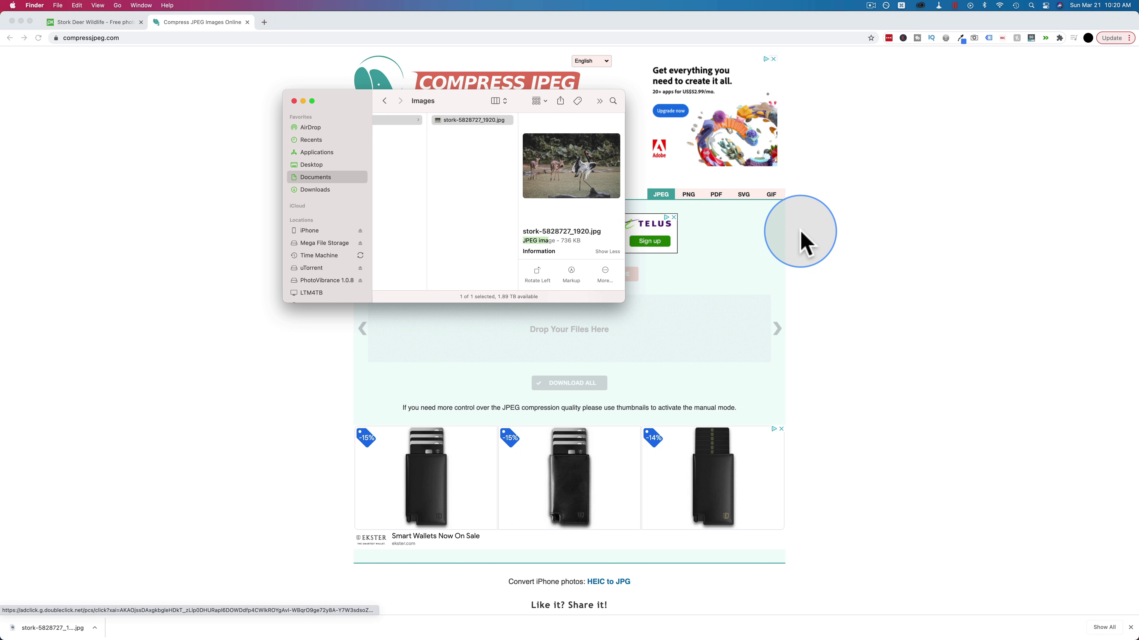
{"action": "left_click", "coordinate": [870, 275]}
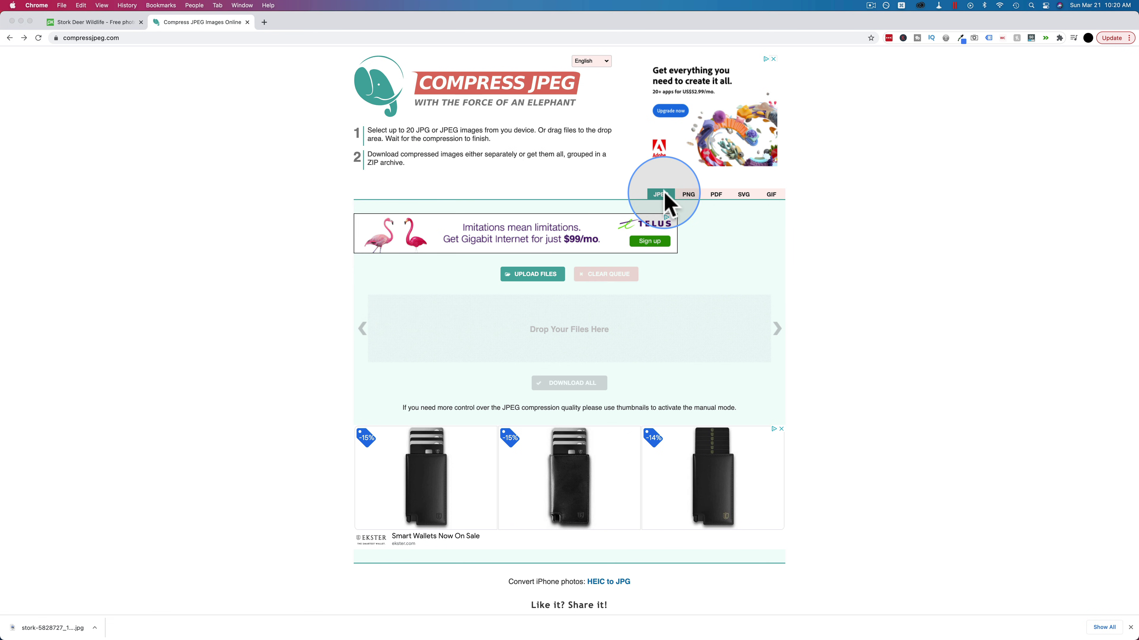
{"action": "key", "text": "super+Tab"}
{"action": "left_click_drag", "start_coordinate": [452, 121], "coordinate": [479, 319]}
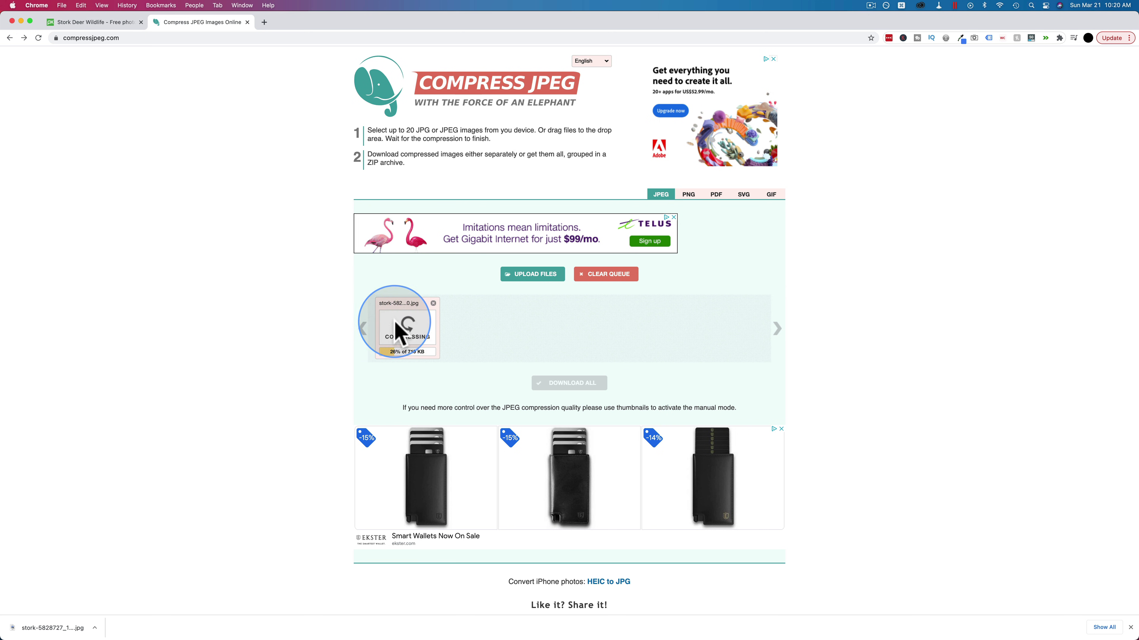
{"action": "left_click", "coordinate": [417, 355]}
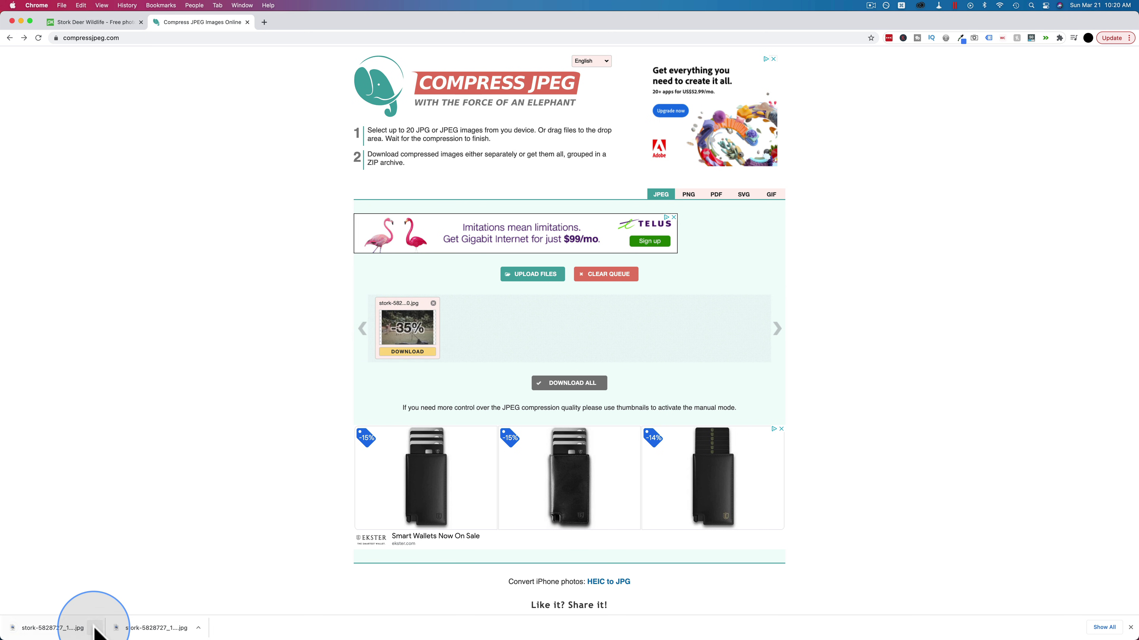
- Reveal the compressed file in Finder and confirm its 476 KB size
{"action": "left_click", "coordinate": [94, 628]}
{"action": "left_click", "coordinate": [109, 614]}
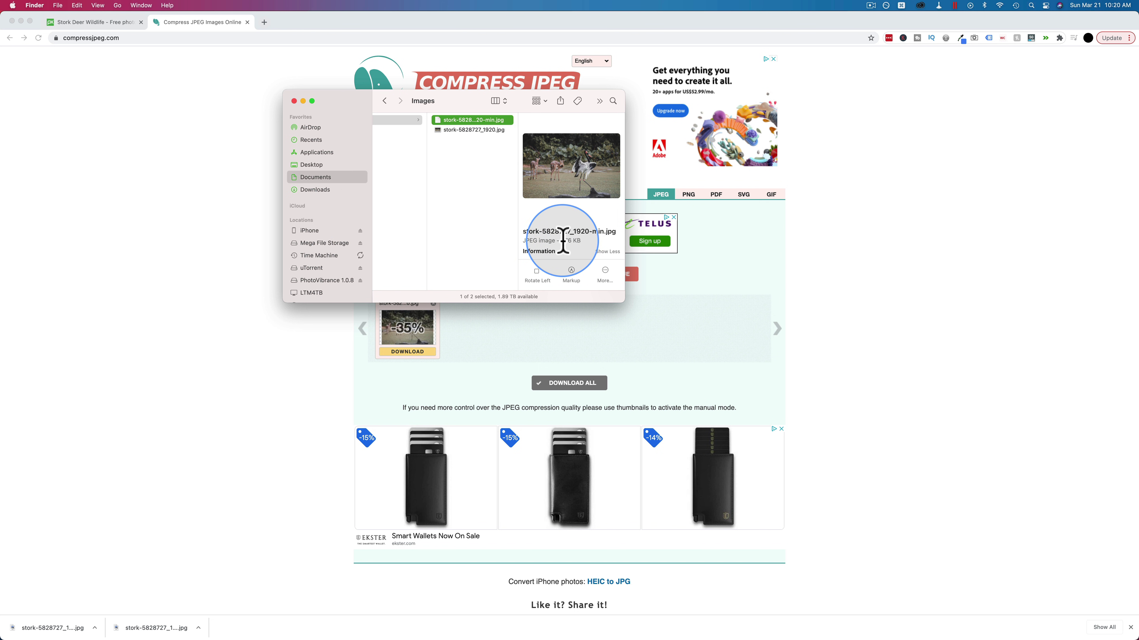
{"action": "left_click_drag", "start_coordinate": [561, 241], "coordinate": [584, 241]}
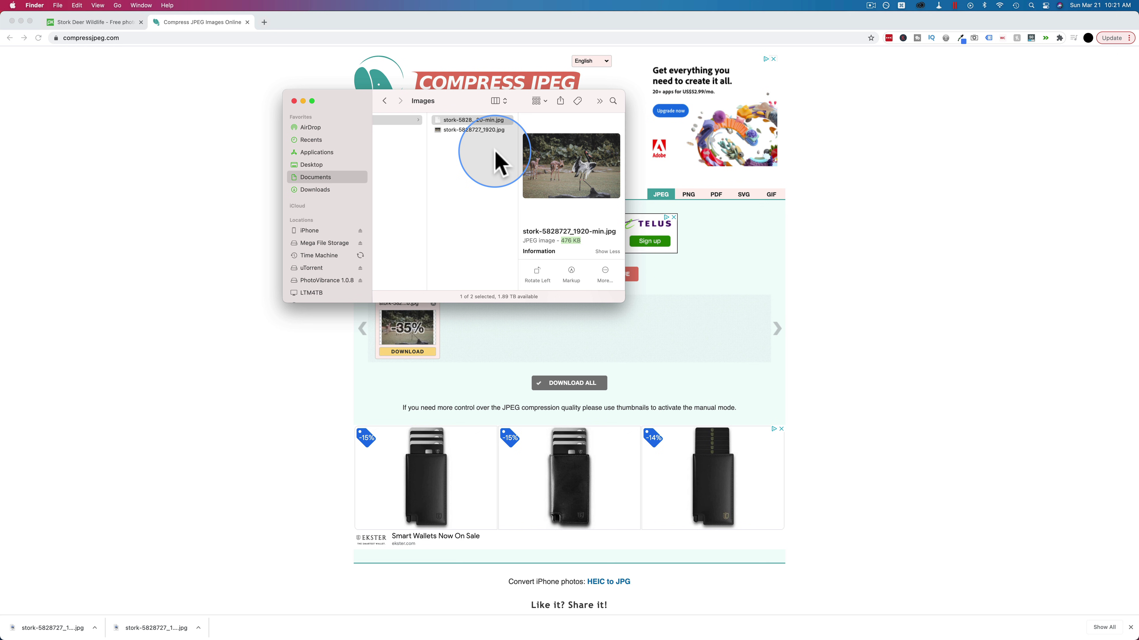
{"action": "left_click", "coordinate": [236, 126]}
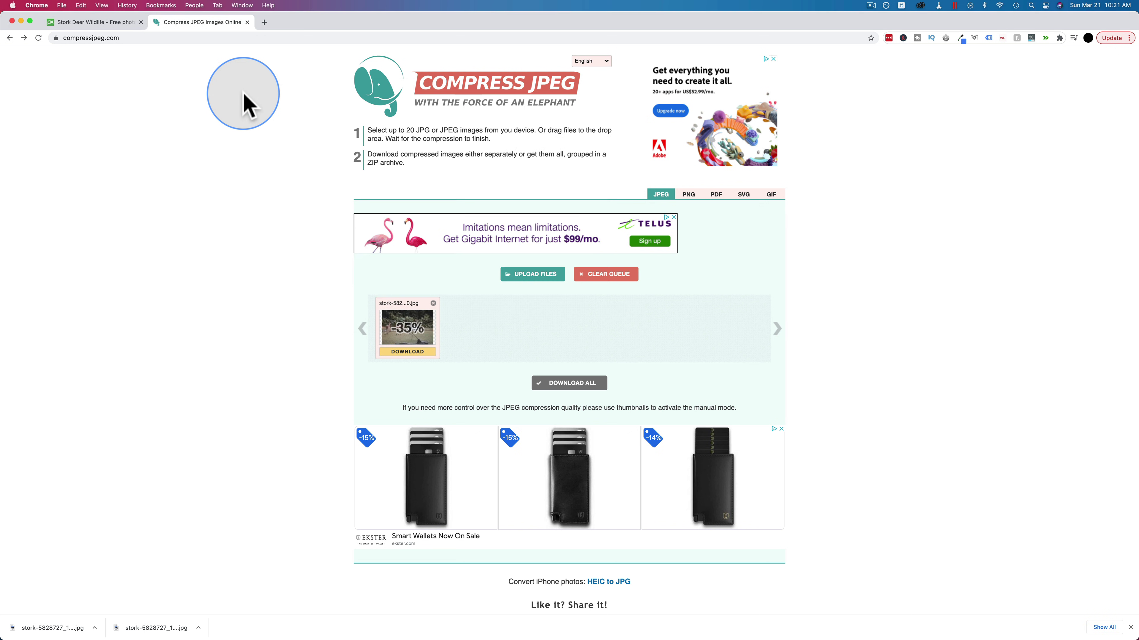
- Open Canva in a new browser tab and dismiss the extension's tips panel
{"action": "left_click", "coordinate": [264, 22]}
{"action": "type", "text": "canva.com"}
{"action": "key", "text": "Return"}
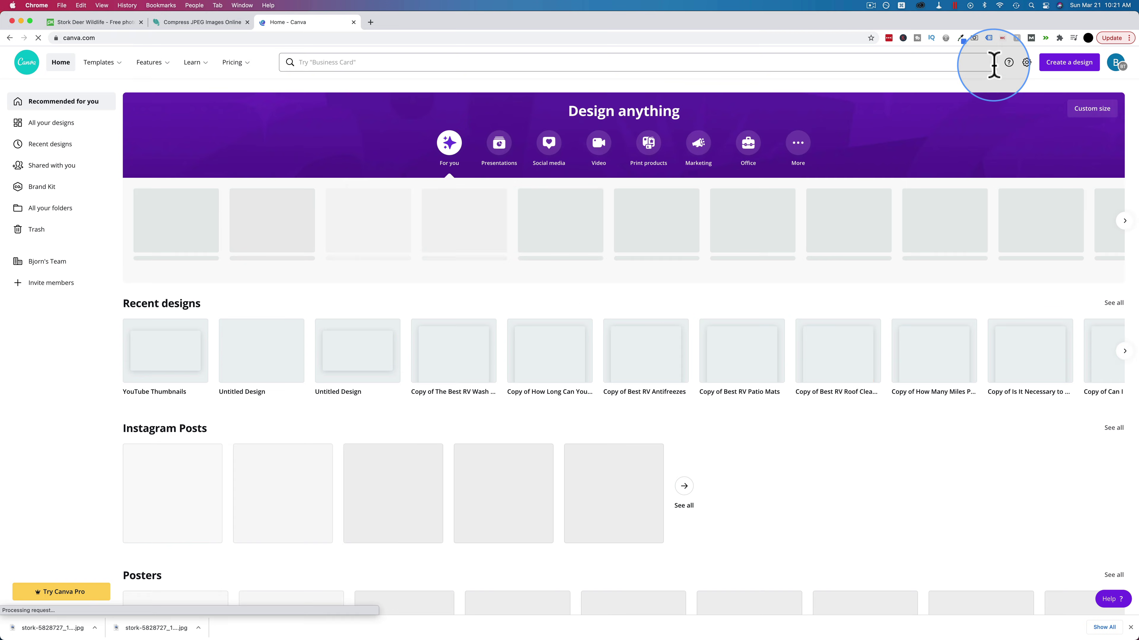
{"action": "left_click", "coordinate": [1073, 65]}
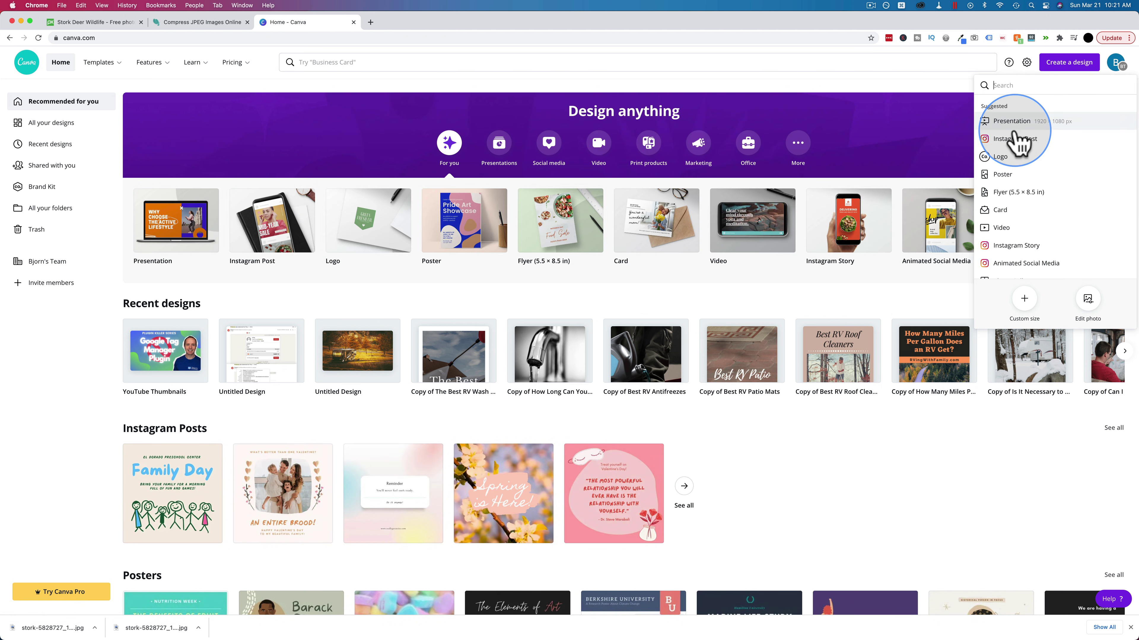
{"action": "left_click", "coordinate": [1121, 65]}
{"action": "key", "text": "super+Tab"}
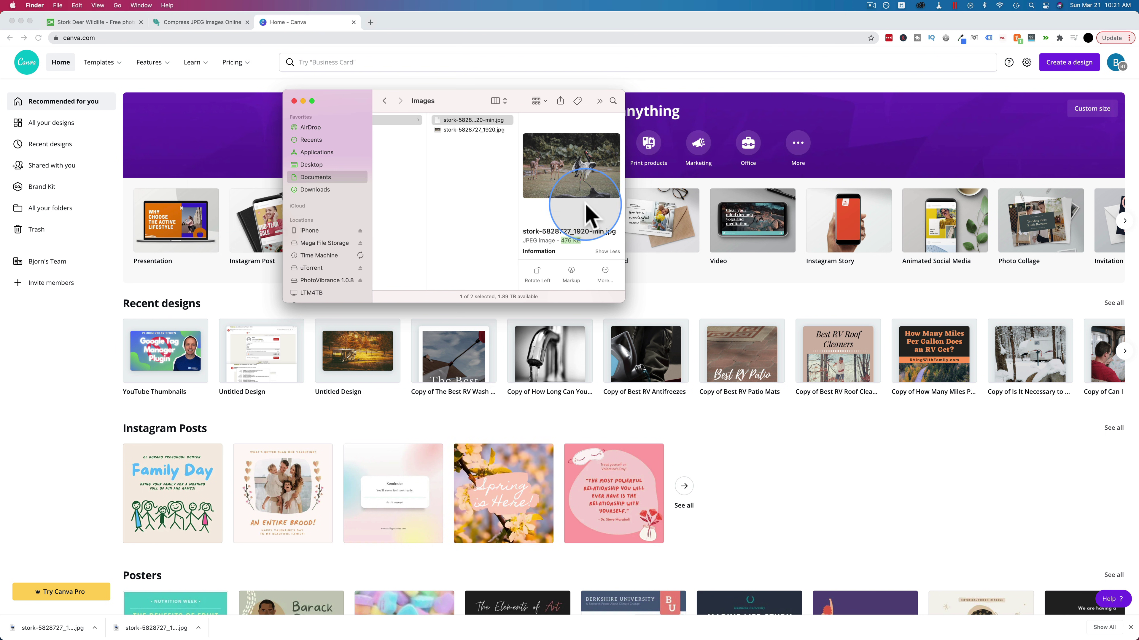
{"action": "scroll", "coordinate": [578, 233], "scroll_direction": "down", "scroll_amount": 1}
{"action": "scroll", "coordinate": [606, 260], "scroll_direction": "down", "scroll_amount": 3}
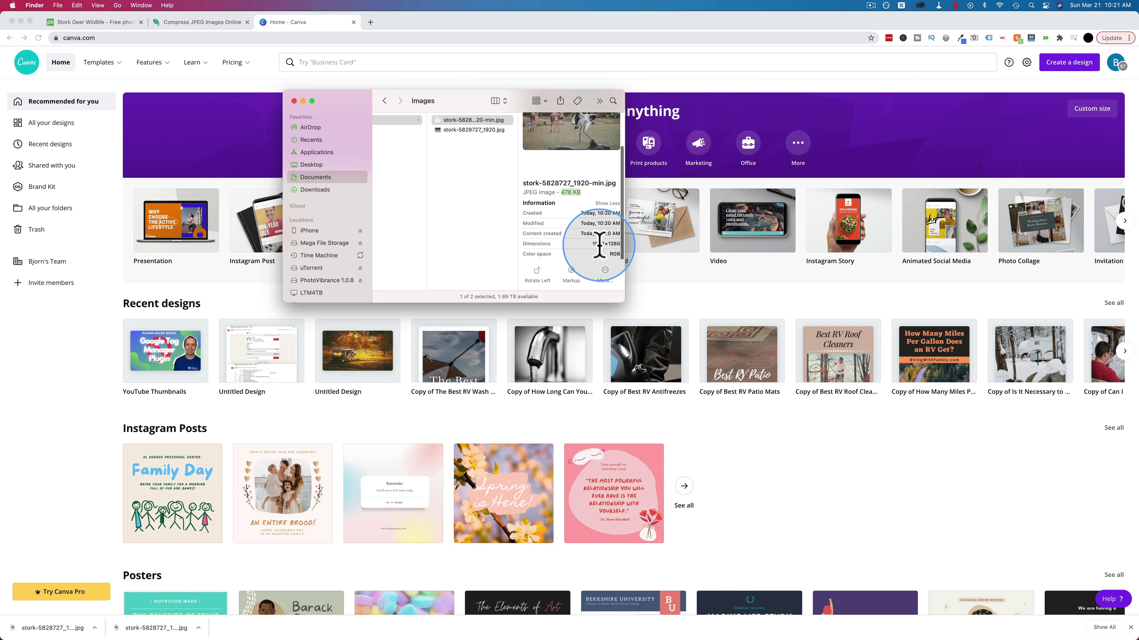
{"action": "left_click", "coordinate": [1075, 80]}
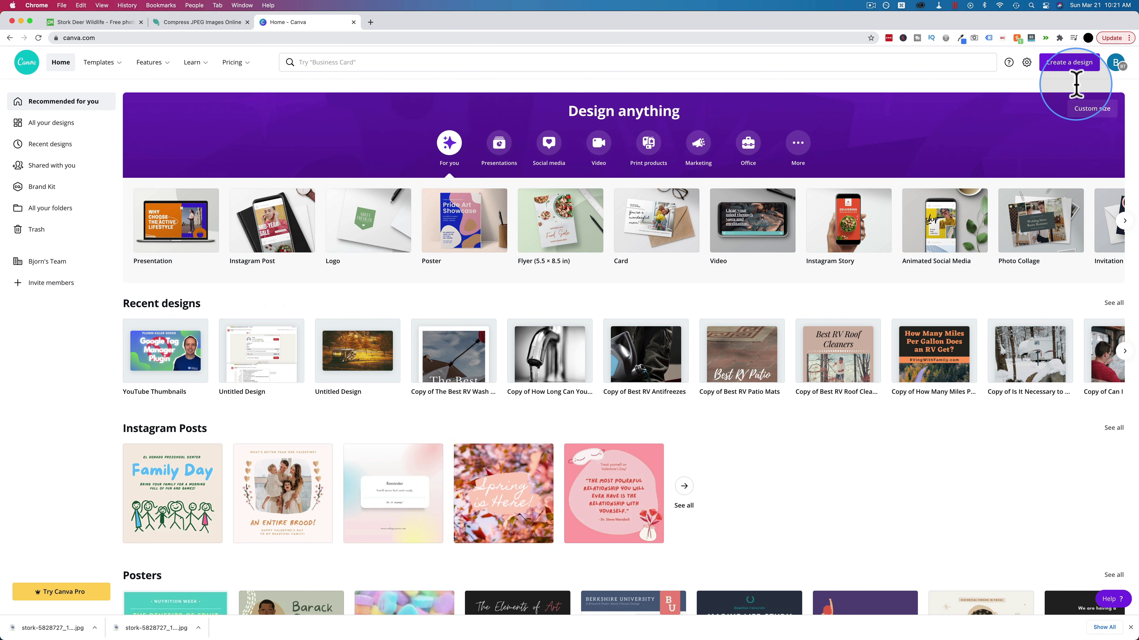
- Start a Custom size design and enter a width of 1920 px
{"action": "left_click", "coordinate": [1083, 67]}
{"action": "left_click", "coordinate": [1024, 303]}
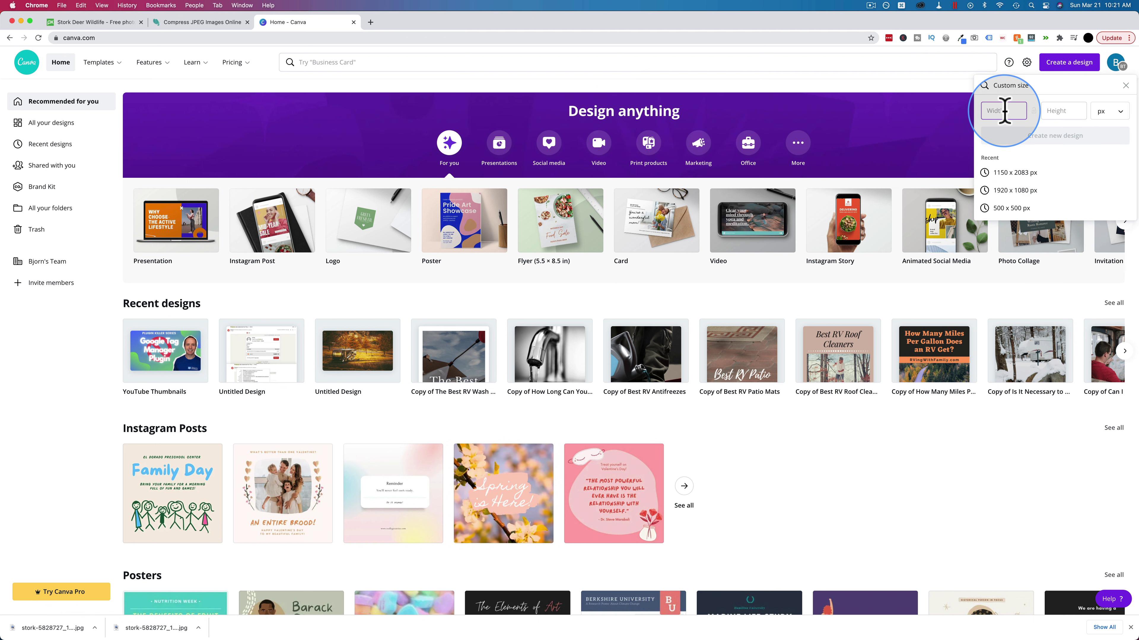
{"action": "type", "text": "1920"}
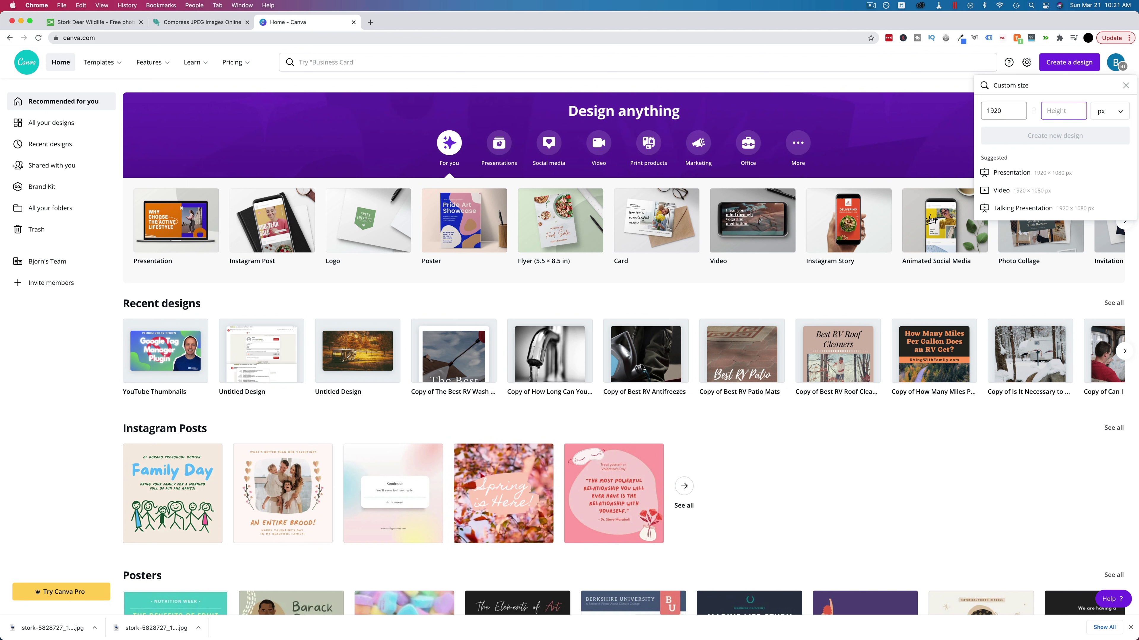
{"action": "type", "text": "1280"}
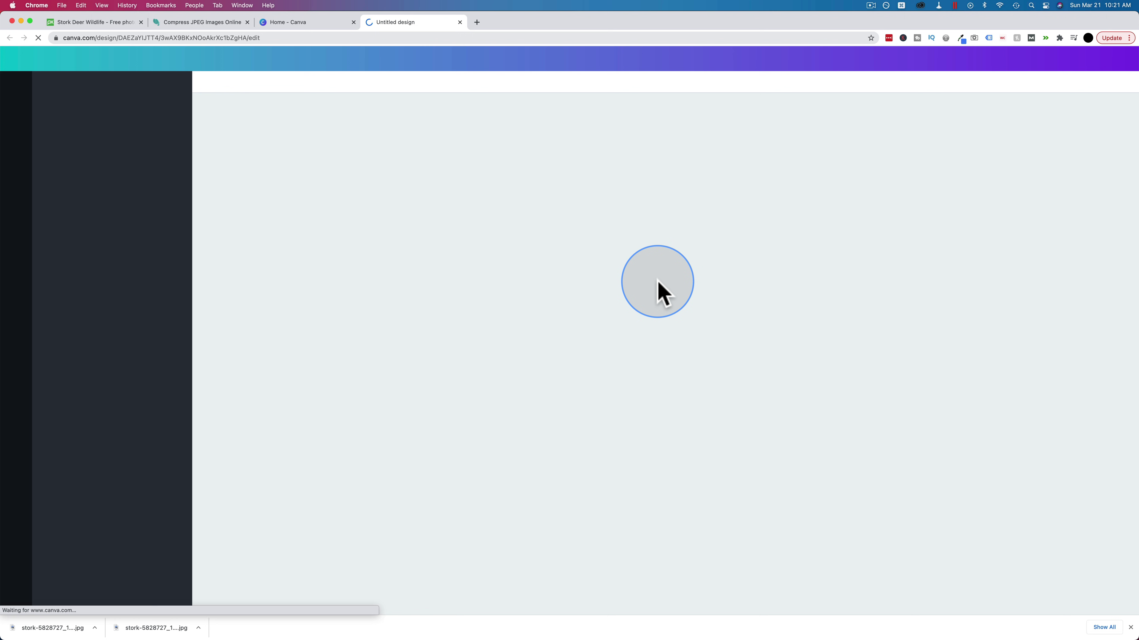
- Place the full-size stork photo on page 1 and the other stork photo on a second page
{"action": "key", "text": "super+Tab"}
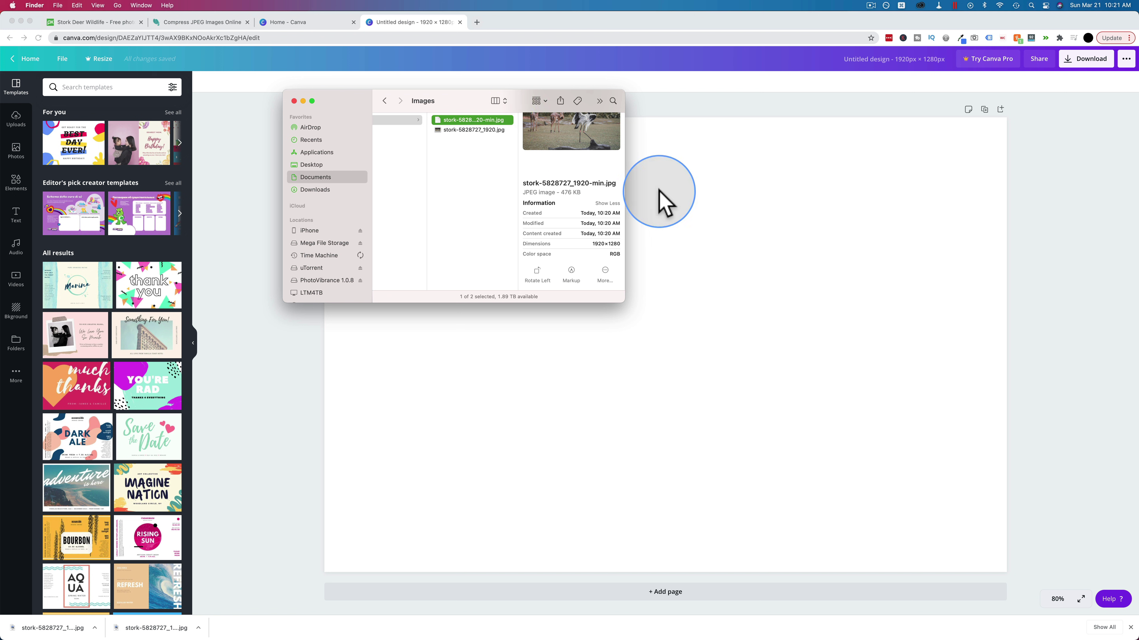
{"action": "left_click", "coordinate": [462, 130]}
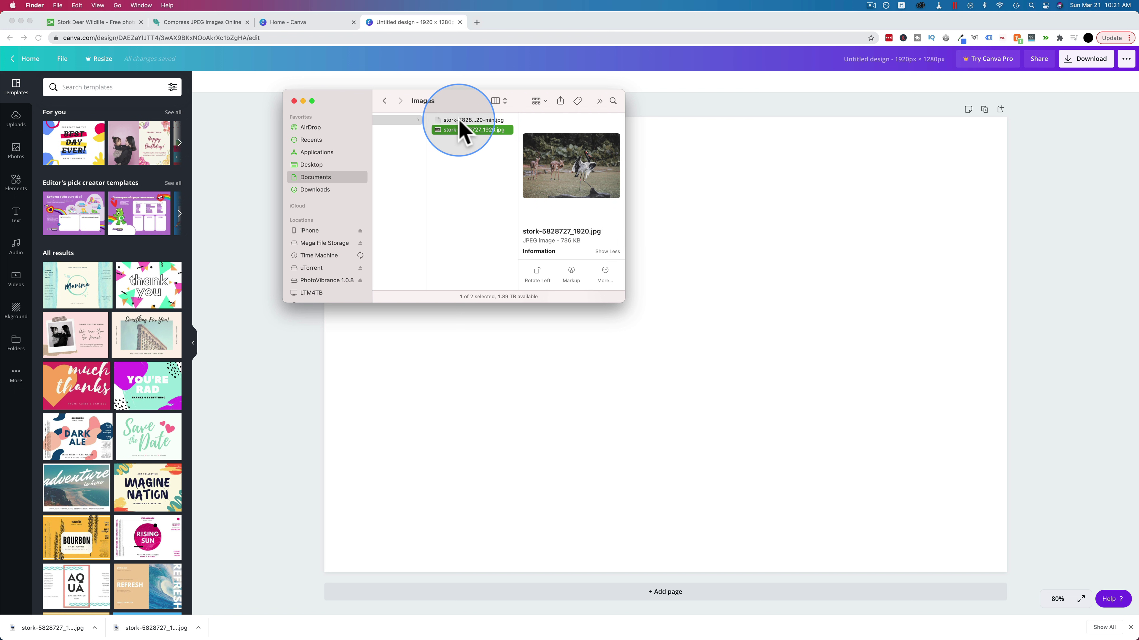
{"action": "left_click_drag", "start_coordinate": [464, 130], "coordinate": [690, 238]}
{"action": "left_click", "coordinate": [984, 110]}
{"action": "left_click", "coordinate": [650, 318]}
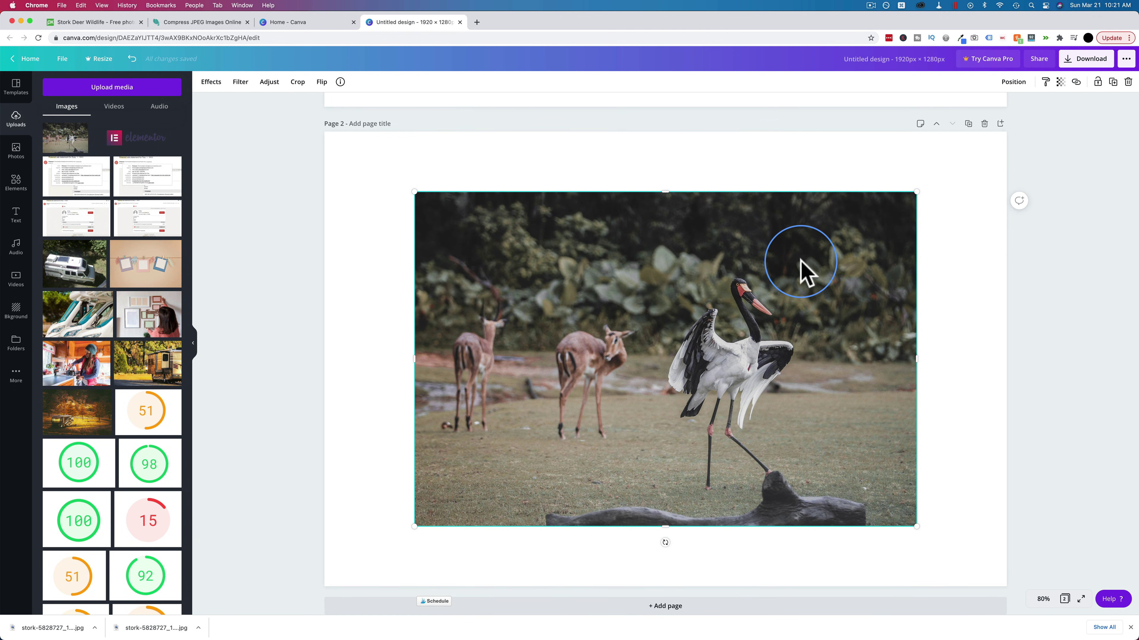
{"action": "key", "text": "Delete"}
{"action": "key", "text": "super+Tab"}
{"action": "left_click", "coordinate": [464, 131]}
{"action": "left_click_drag", "start_coordinate": [463, 131], "coordinate": [717, 315]}
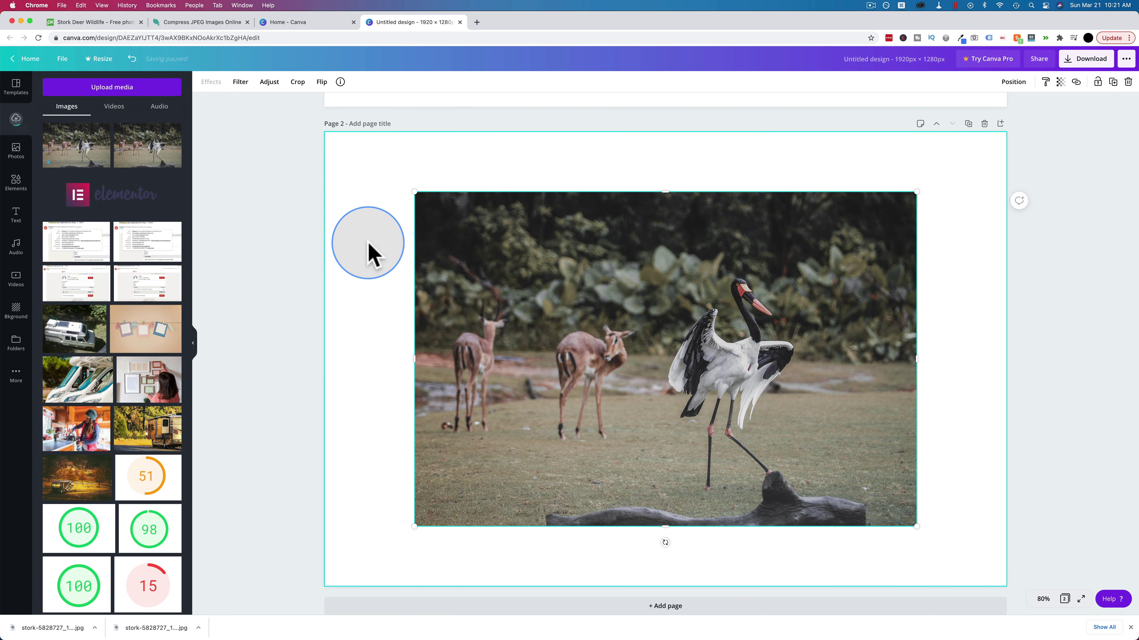
- Title the two pages Pre-shrunk and OG
{"action": "scroll", "coordinate": [367, 252], "scroll_direction": "up", "scroll_amount": 10}
{"action": "left_click", "coordinate": [373, 109]}
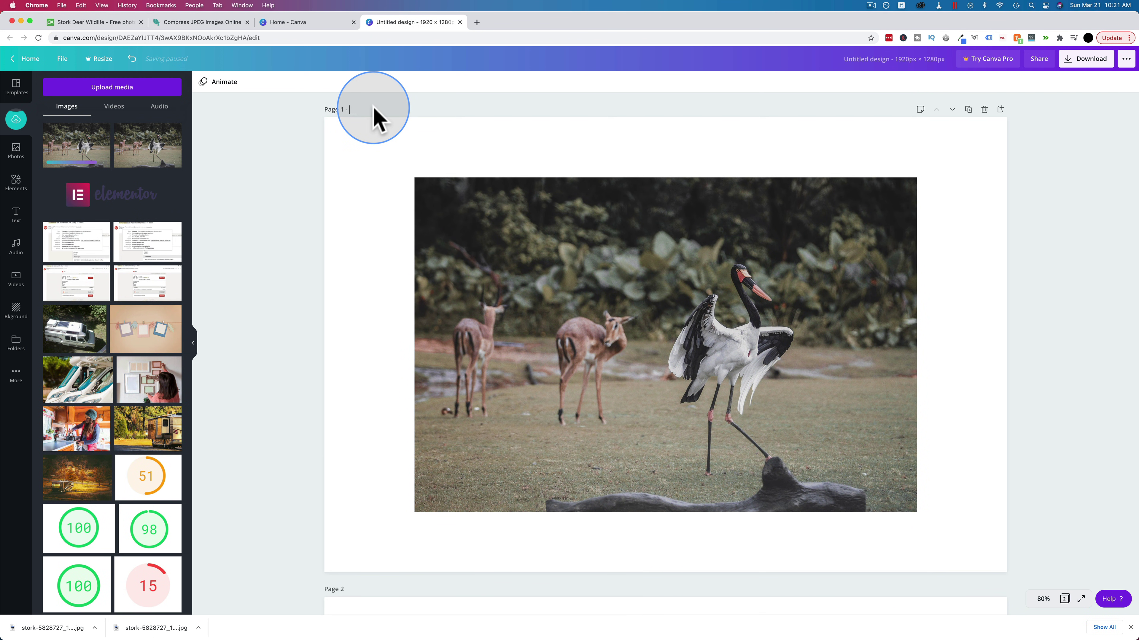
{"action": "type", "text": "Shu"}
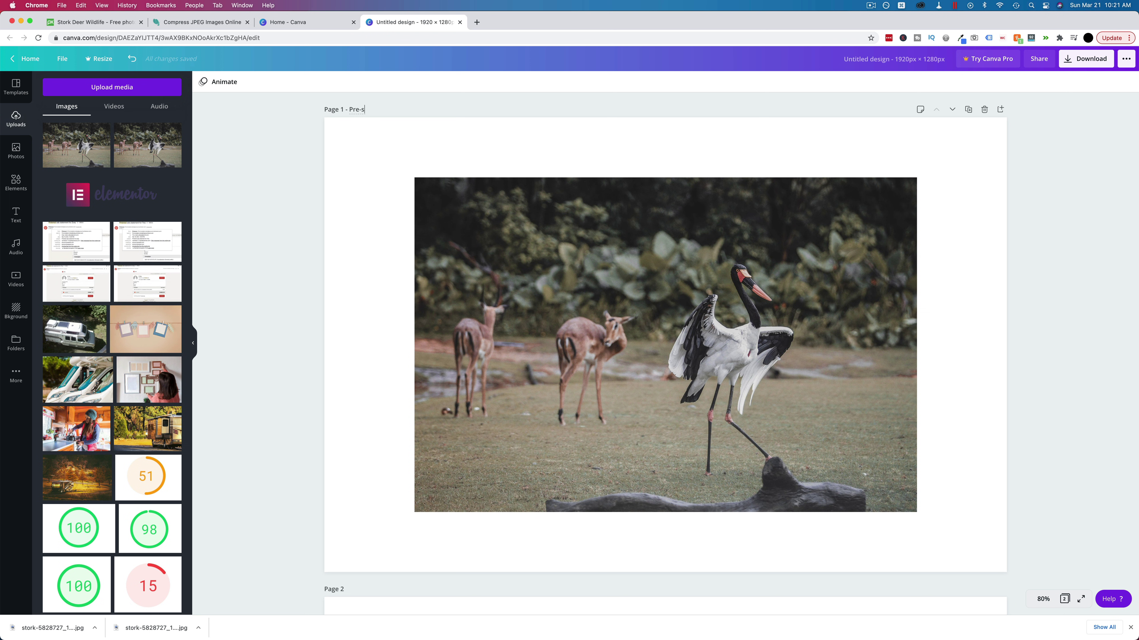
{"action": "scroll", "coordinate": [359, 269], "scroll_direction": "down", "scroll_amount": 5}
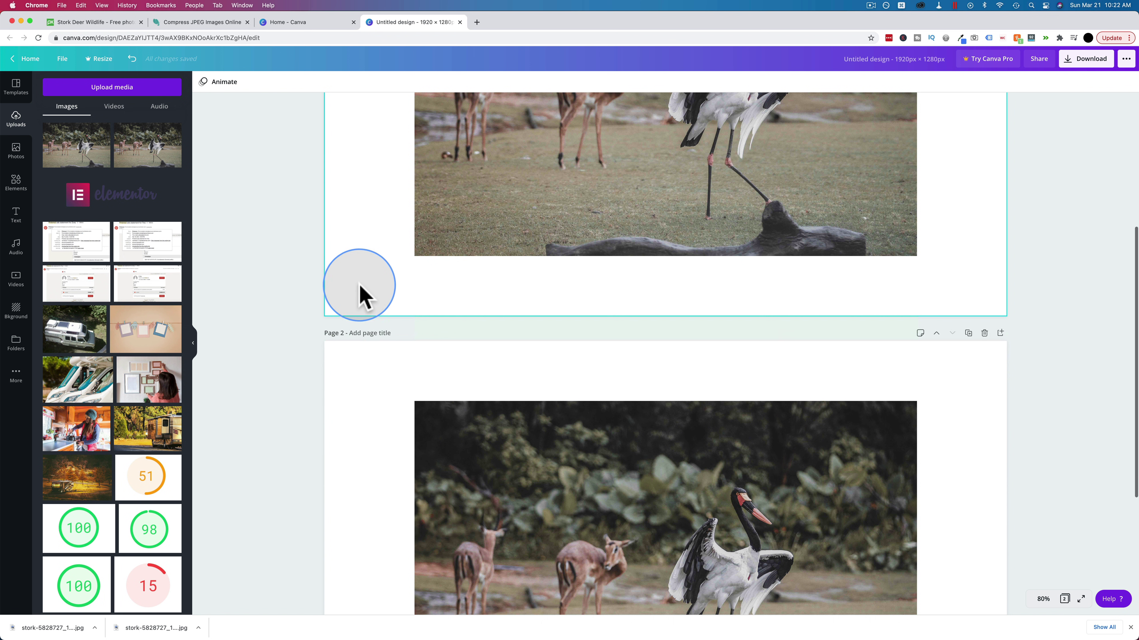
{"action": "type", "text": "OG"}
{"action": "left_click", "coordinate": [381, 379]}
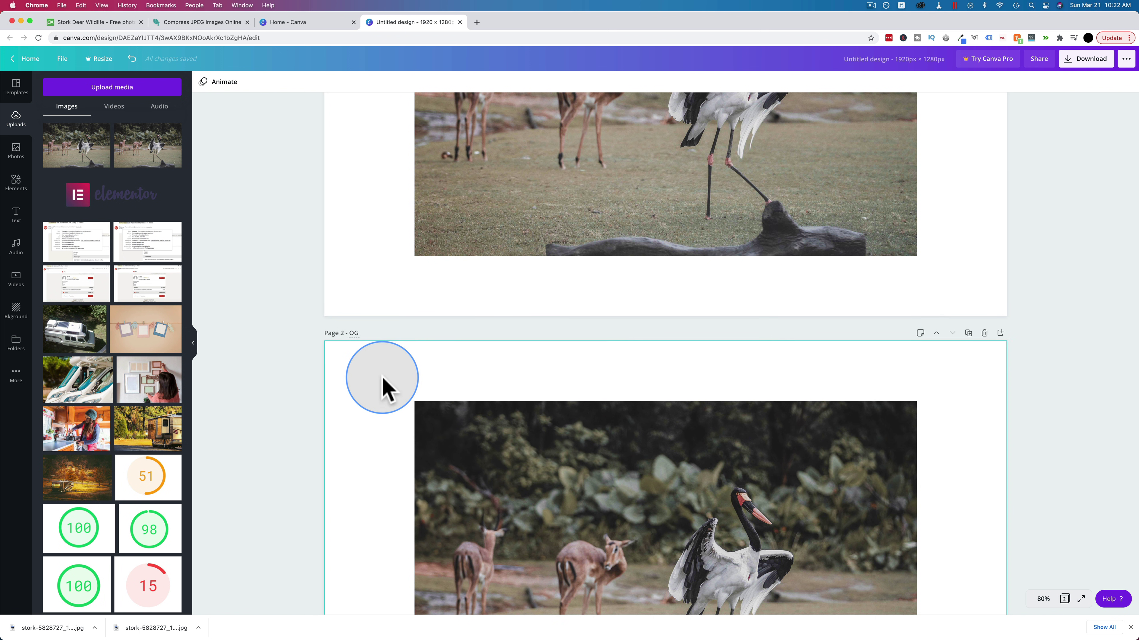
{"action": "scroll", "coordinate": [381, 379], "scroll_direction": "up", "scroll_amount": 5}
- Align and enlarge each stork photo to fill its whole page
{"action": "left_click", "coordinate": [506, 283]}
{"action": "left_click_drag", "start_coordinate": [506, 282], "coordinate": [416, 217]}
{"action": "left_click_drag", "start_coordinate": [821, 451], "coordinate": [1009, 565]}
{"action": "scroll", "coordinate": [1031, 568], "scroll_direction": "down", "scroll_amount": 10}
{"action": "left_click_drag", "start_coordinate": [725, 432], "coordinate": [628, 374]}
{"action": "left_click_drag", "start_coordinate": [826, 473], "coordinate": [1009, 585]}
{"action": "scroll", "coordinate": [1047, 354], "scroll_direction": "up", "scroll_amount": 10}
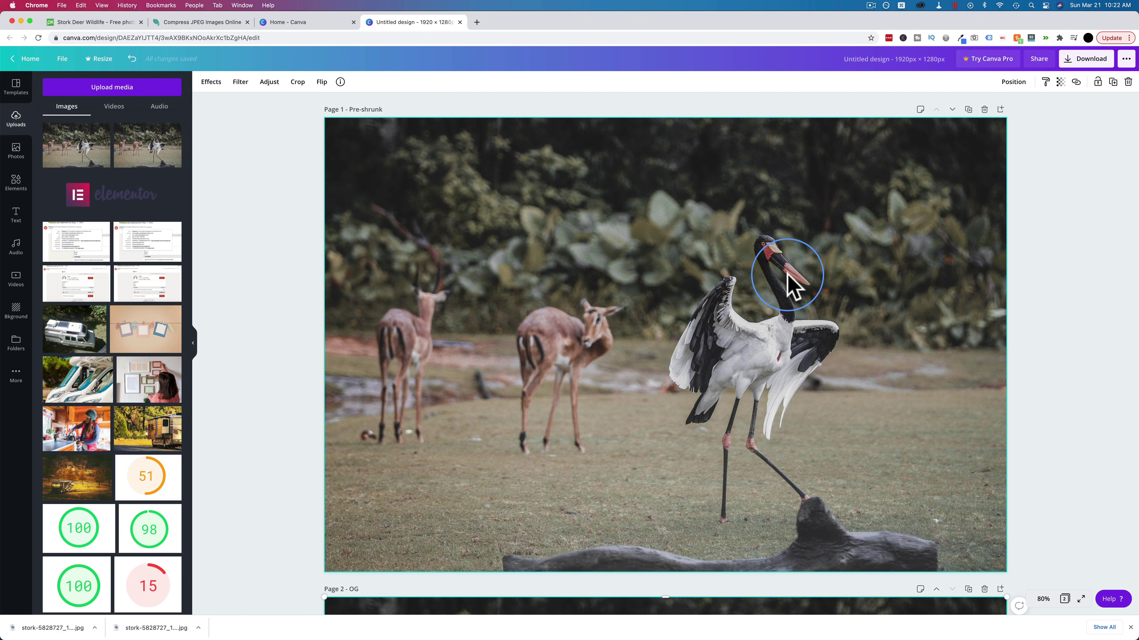
{"action": "left_click", "coordinate": [1028, 321]}
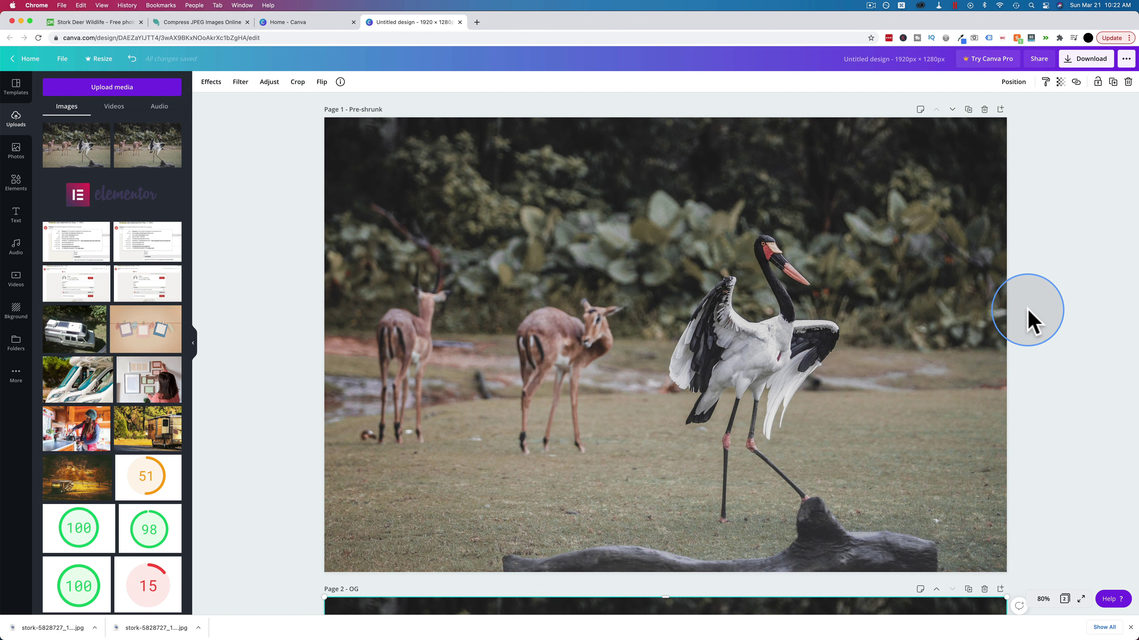
- Export both design pages as JPG instead of PNG
{"action": "left_click", "coordinate": [1103, 63]}
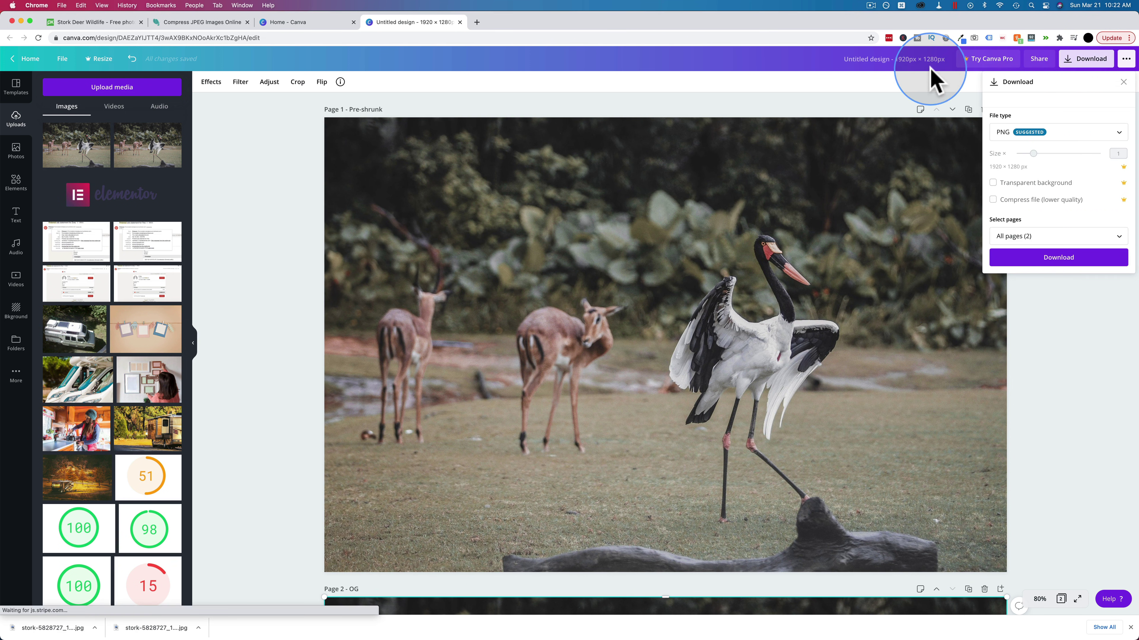
{"action": "left_click", "coordinate": [1014, 135]}
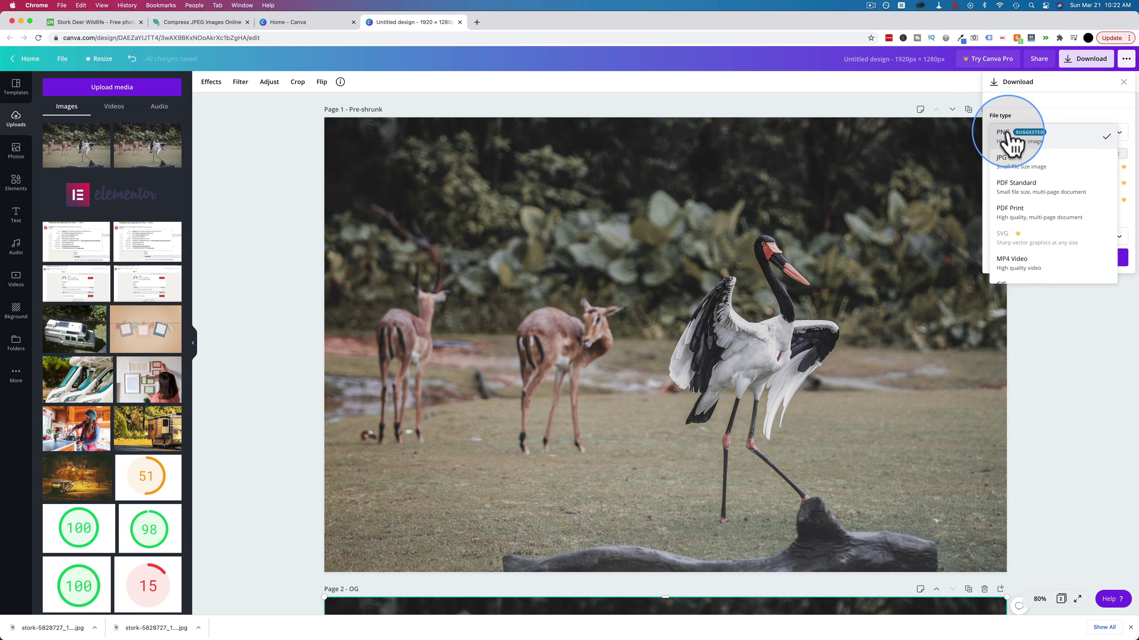
{"action": "left_click", "coordinate": [1001, 163]}
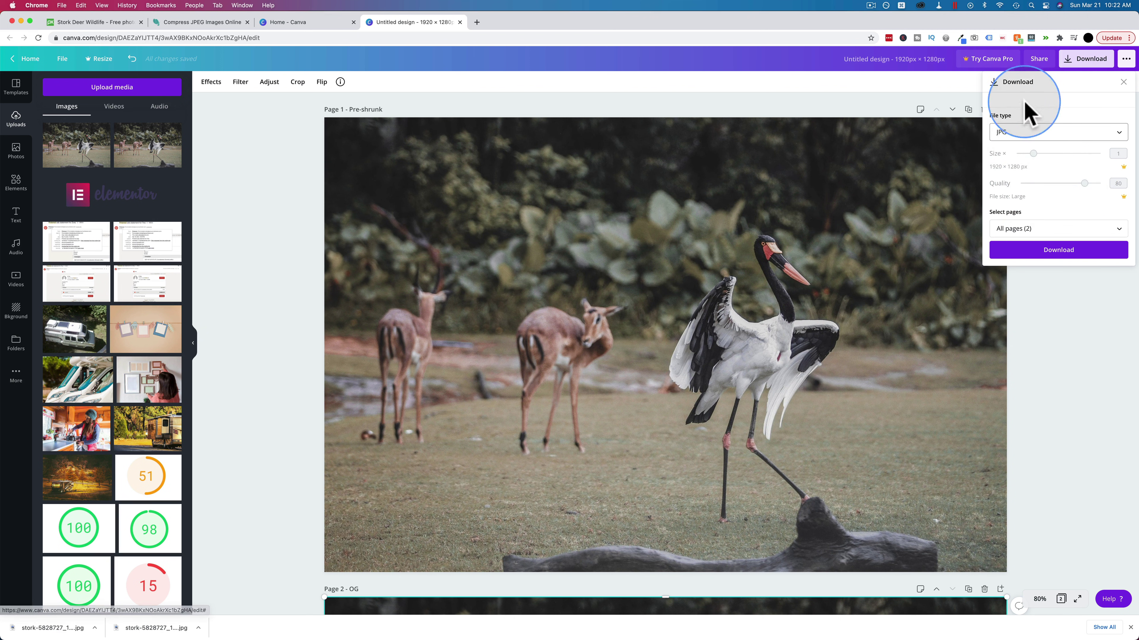
{"action": "left_click", "coordinate": [1045, 251]}
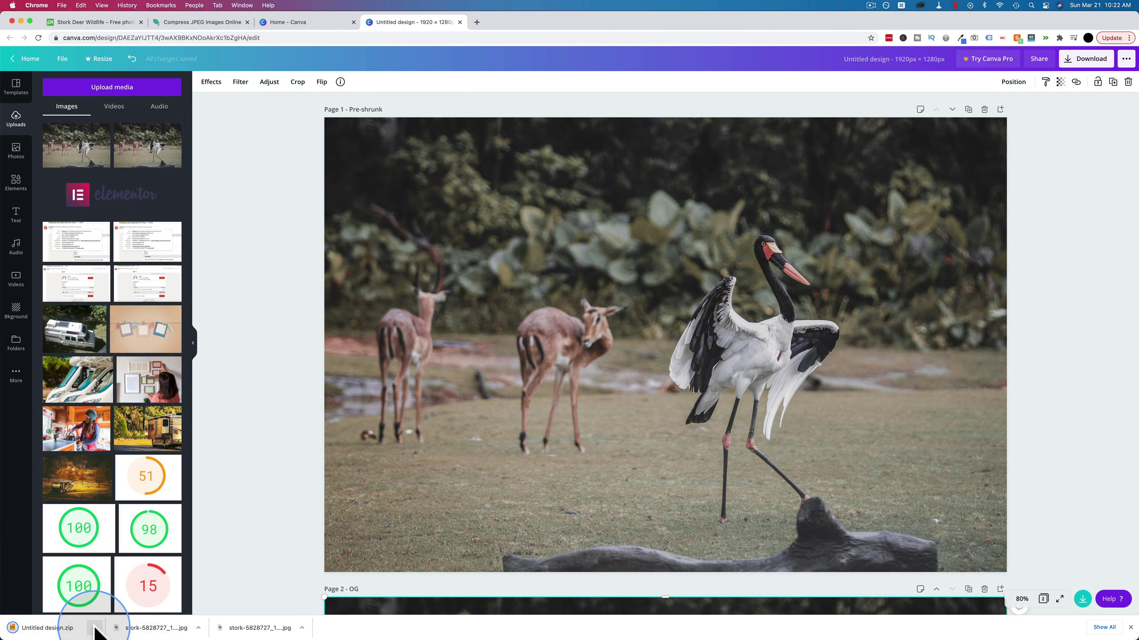
- Extract Untitled design.zip, move OG.jpg and Pre-shrunk.jpg into Images, and delete the empty folder
{"action": "left_click", "coordinate": [94, 628]}
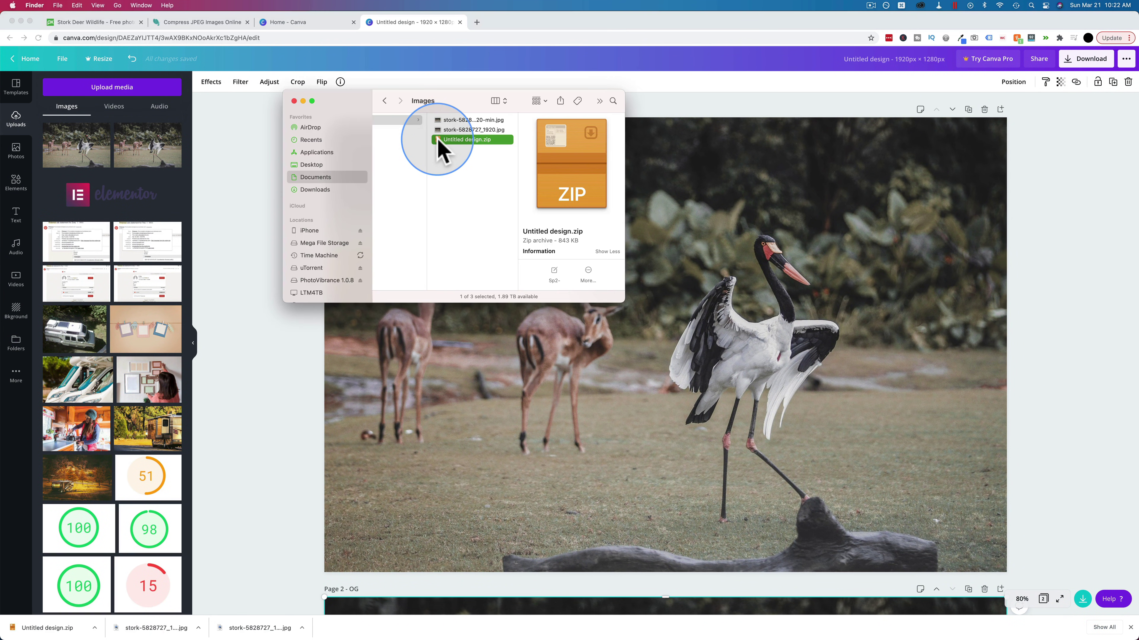
{"action": "double_click", "coordinate": [438, 139]}
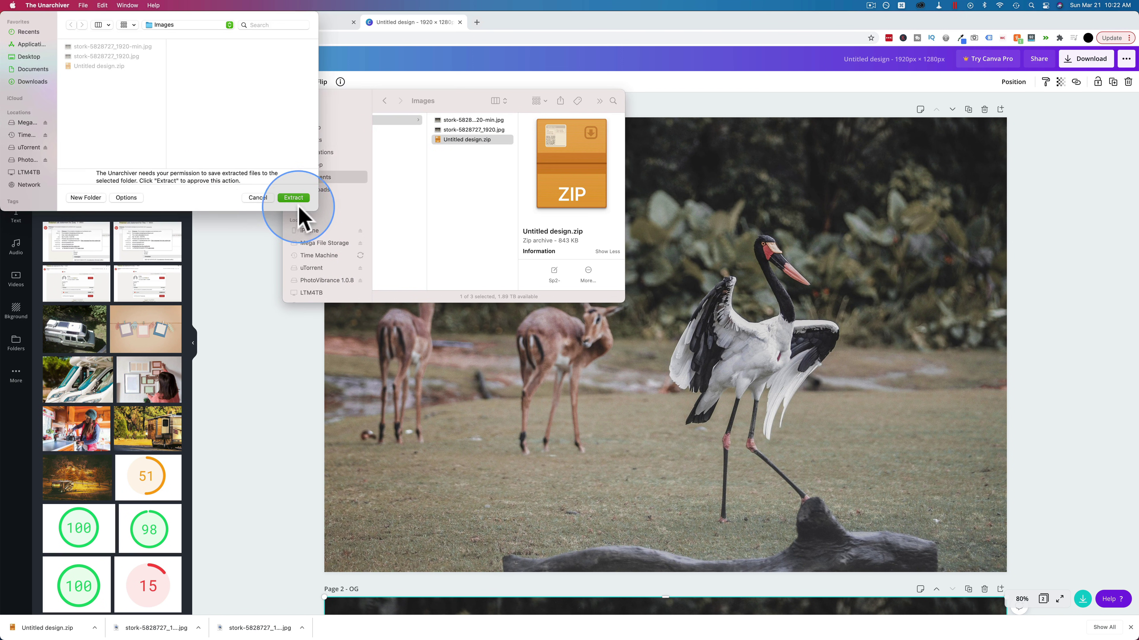
{"action": "left_click", "coordinate": [293, 199]}
{"action": "left_click", "coordinate": [470, 148]}
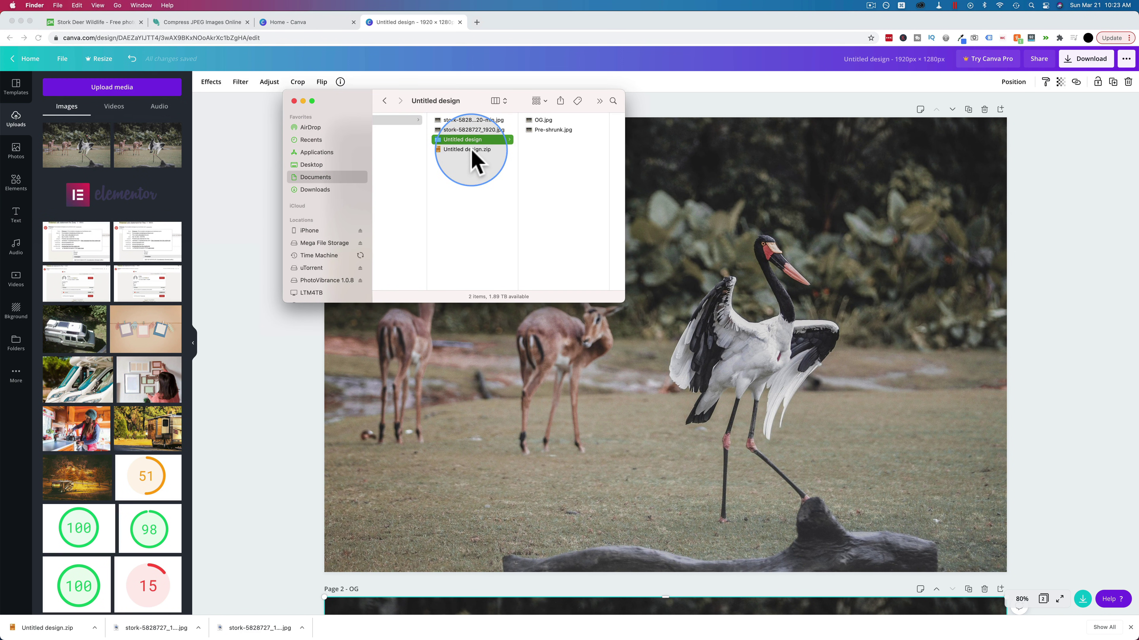
{"action": "left_click", "coordinate": [493, 140]}
{"action": "left_click_drag", "start_coordinate": [552, 139], "coordinate": [540, 125]}
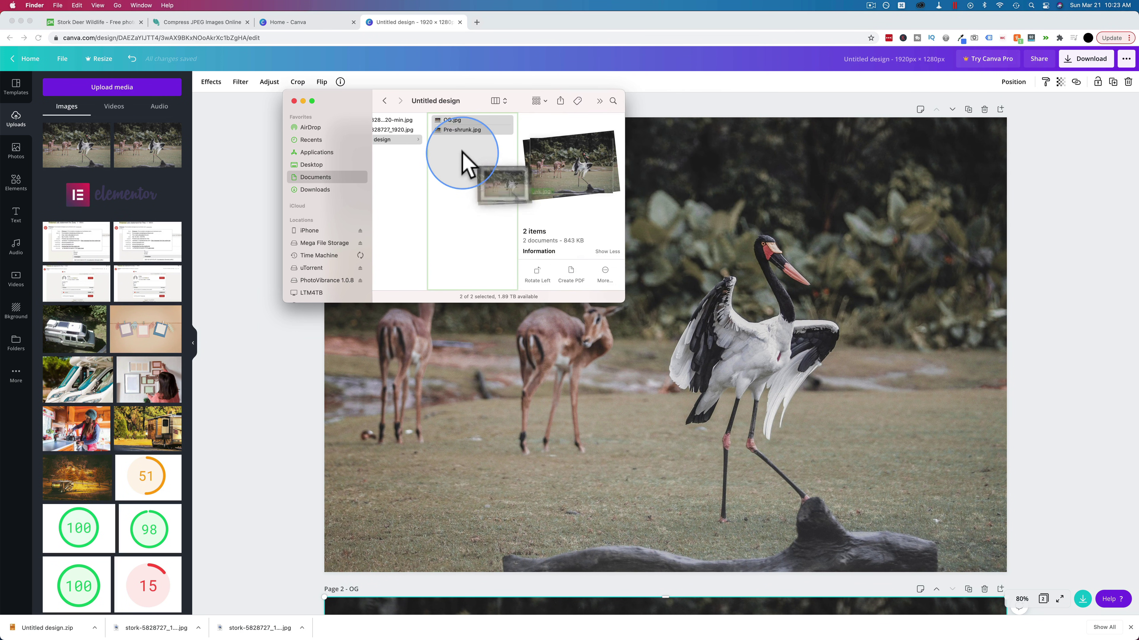
{"action": "left_click_drag", "start_coordinate": [456, 132], "coordinate": [416, 163]}
{"action": "key", "text": "super+BackSpace"}
{"action": "left_click", "coordinate": [444, 142]}
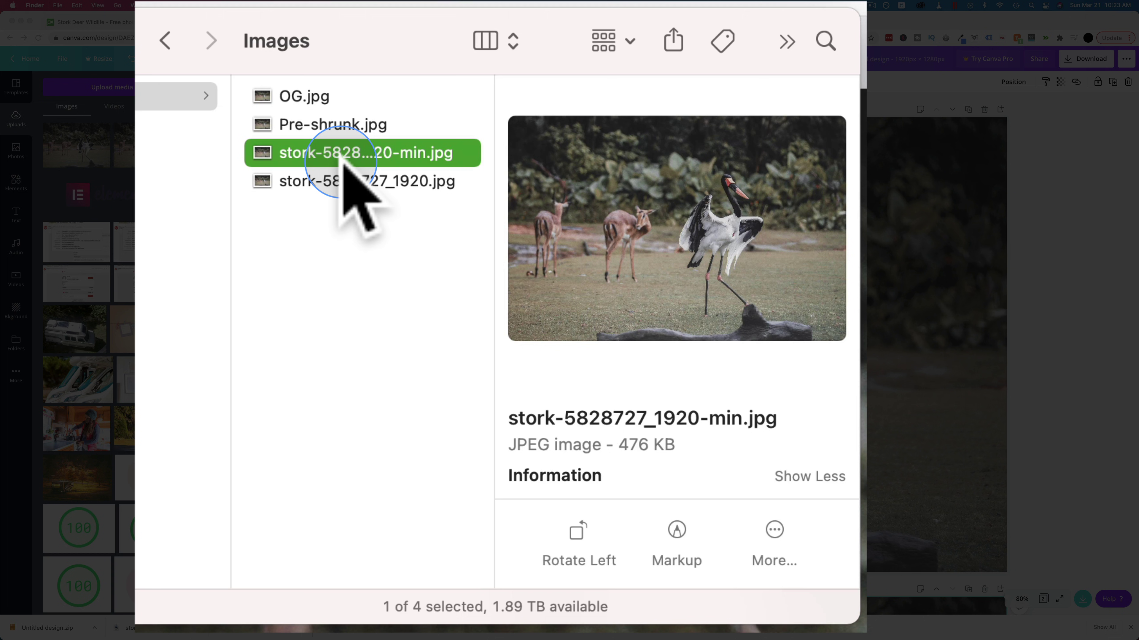
- Compare file sizes: original stork 736 KB, -min 476 KB, Pre-shrunk 470 KB, OG 374 KB
{"action": "left_click", "coordinate": [348, 184]}
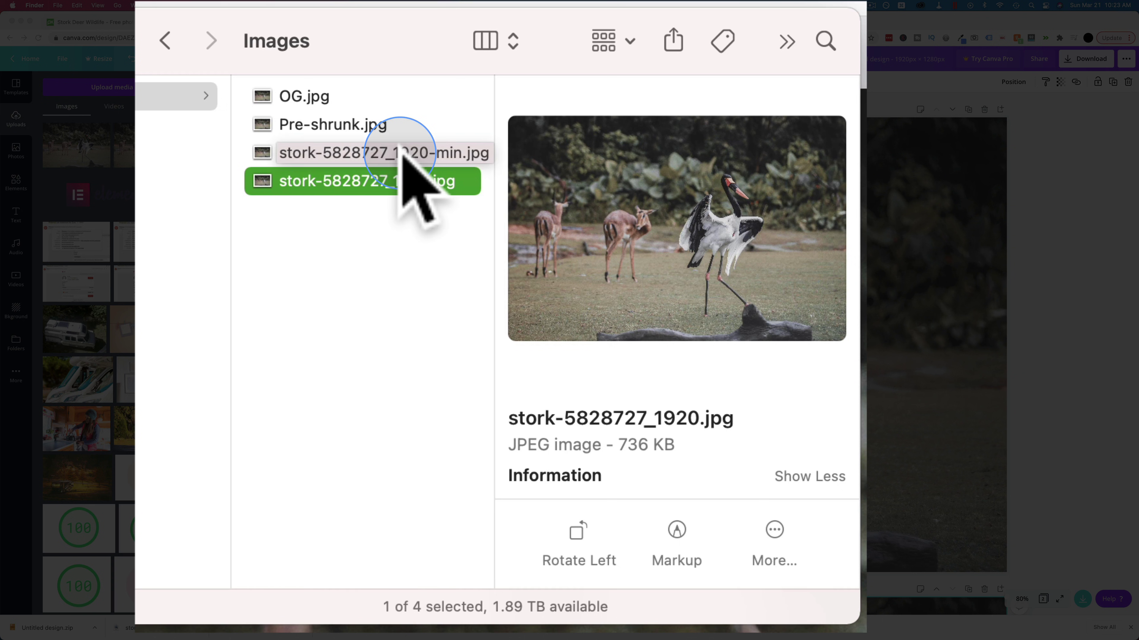
{"action": "left_click", "coordinate": [400, 153]}
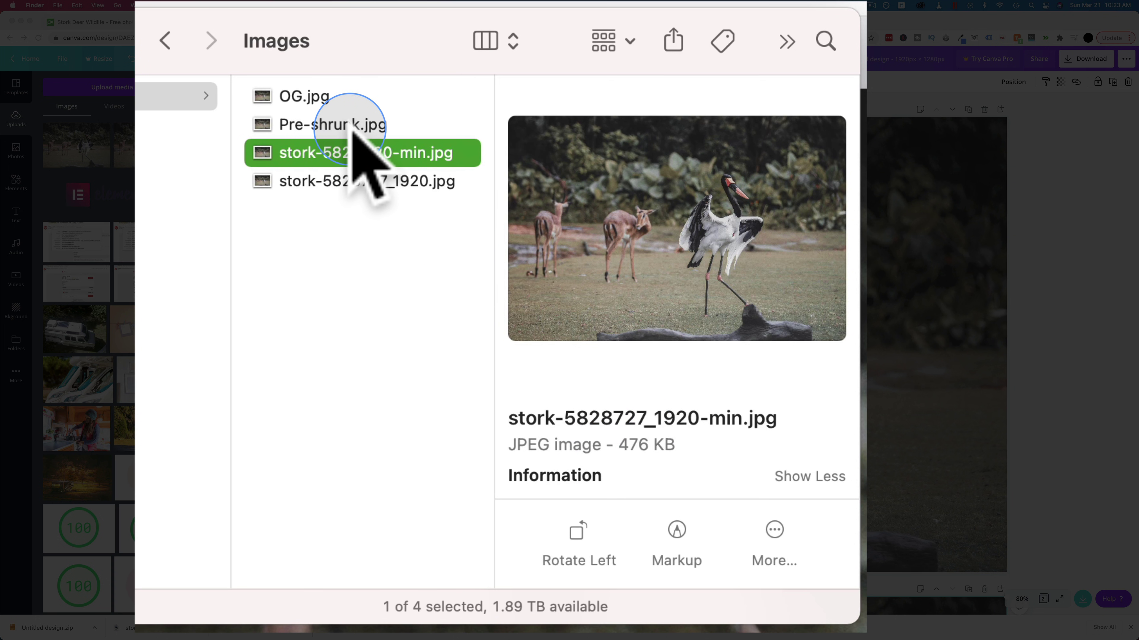
{"action": "left_click", "coordinate": [353, 125]}
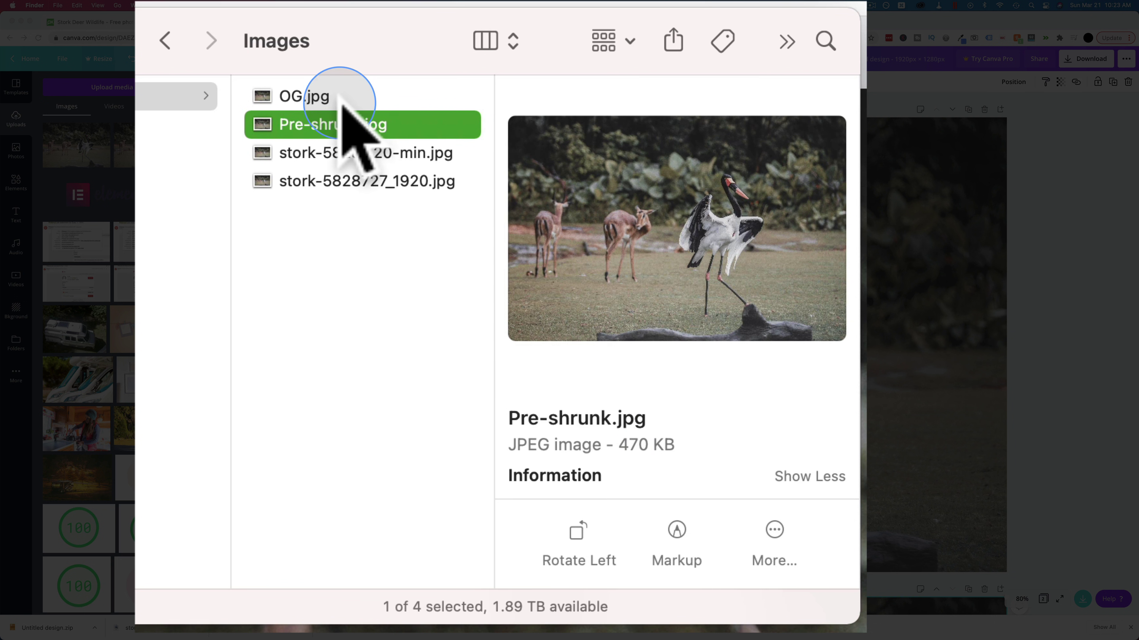
{"action": "left_click", "coordinate": [300, 100]}
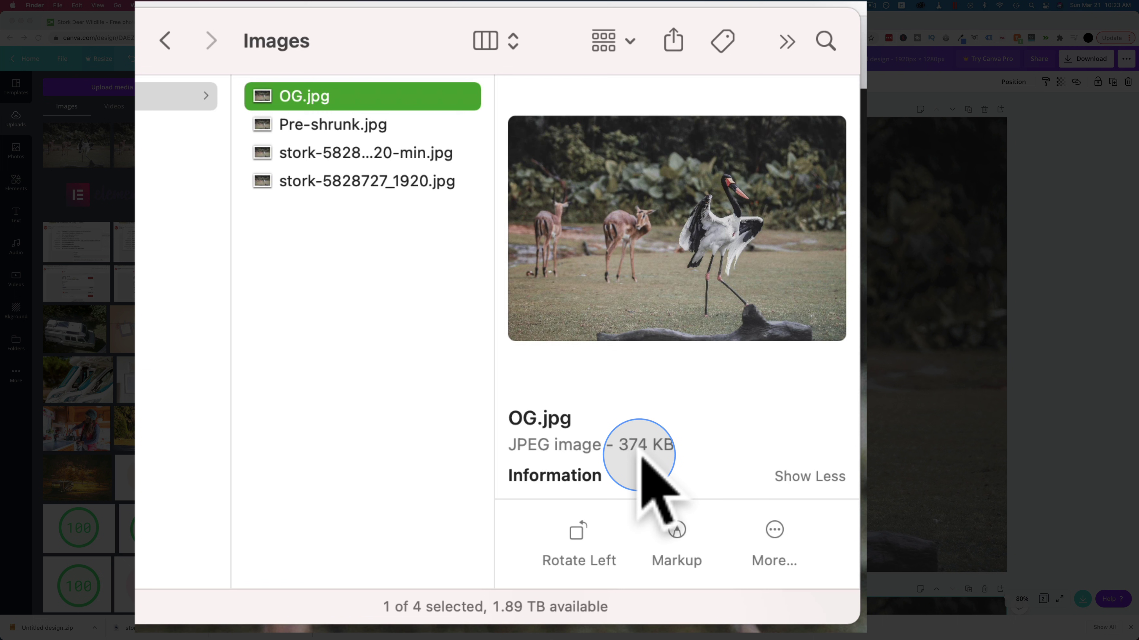
{"action": "left_click", "coordinate": [337, 185]}
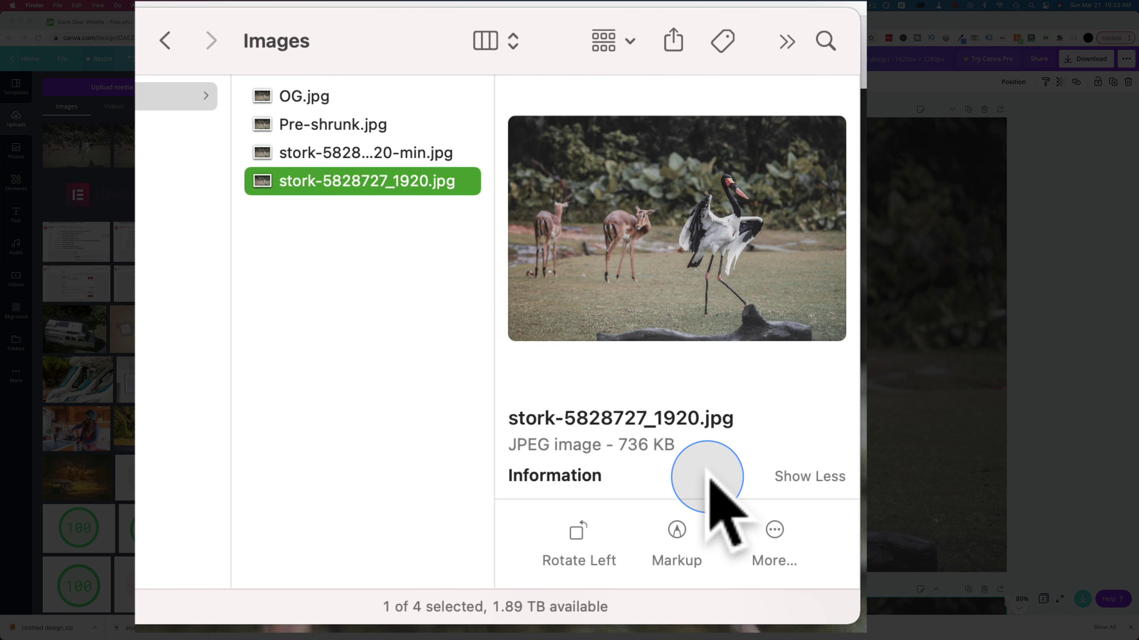
{"action": "left_click", "coordinate": [298, 101]}
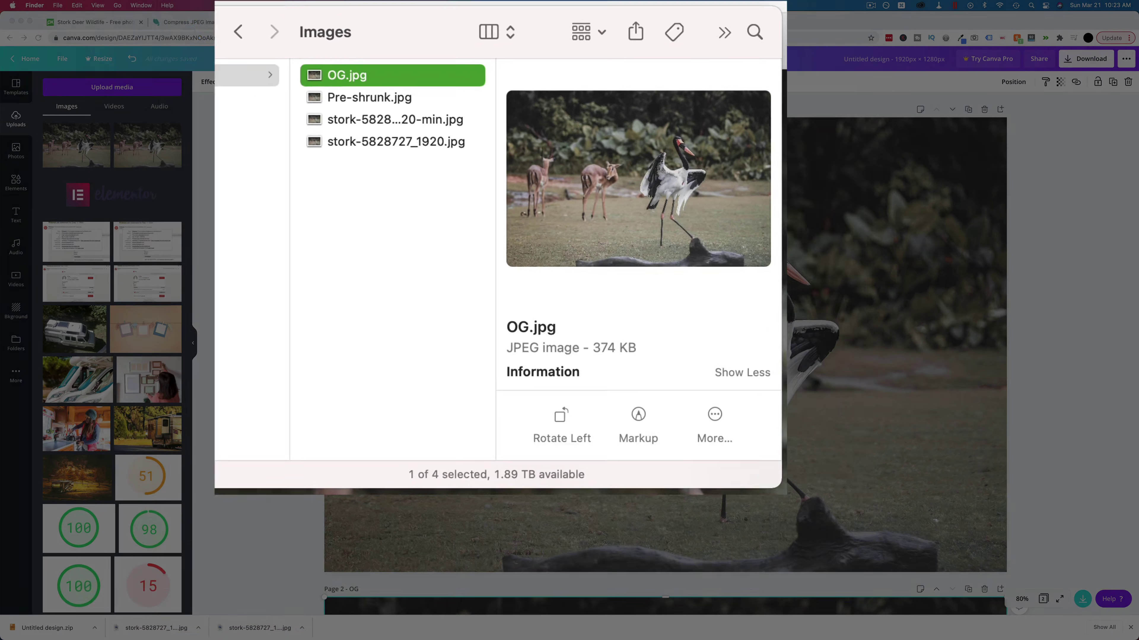
- Go back to the Untitled design tab and leave the editor for Canva's Home page
{"action": "left_click", "coordinate": [204, 24]}
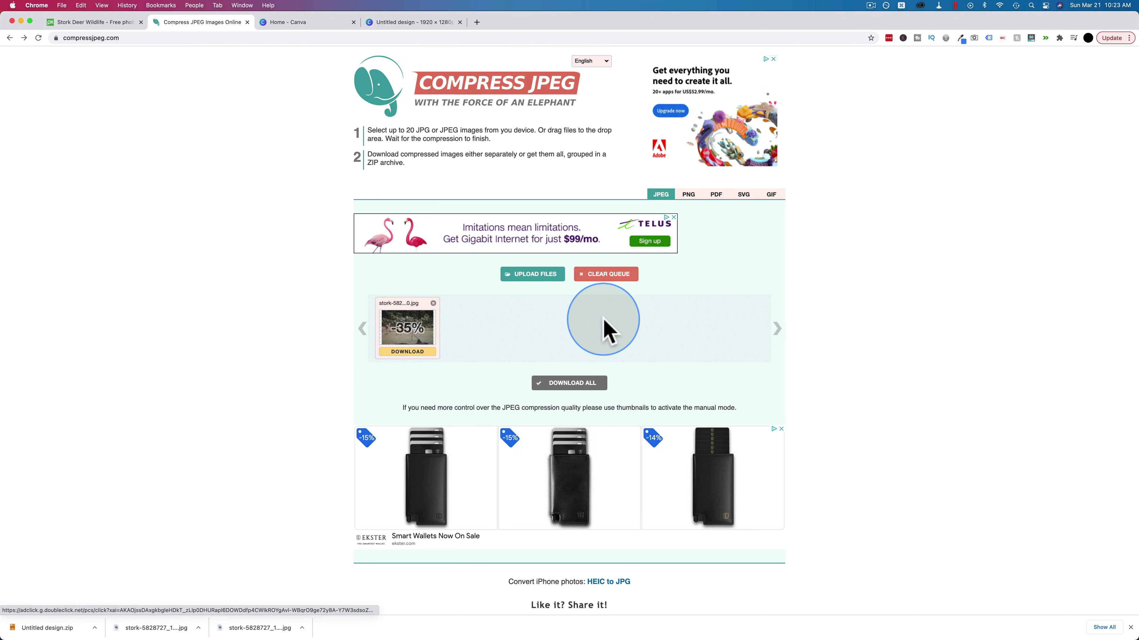
{"action": "left_click", "coordinate": [398, 24]}
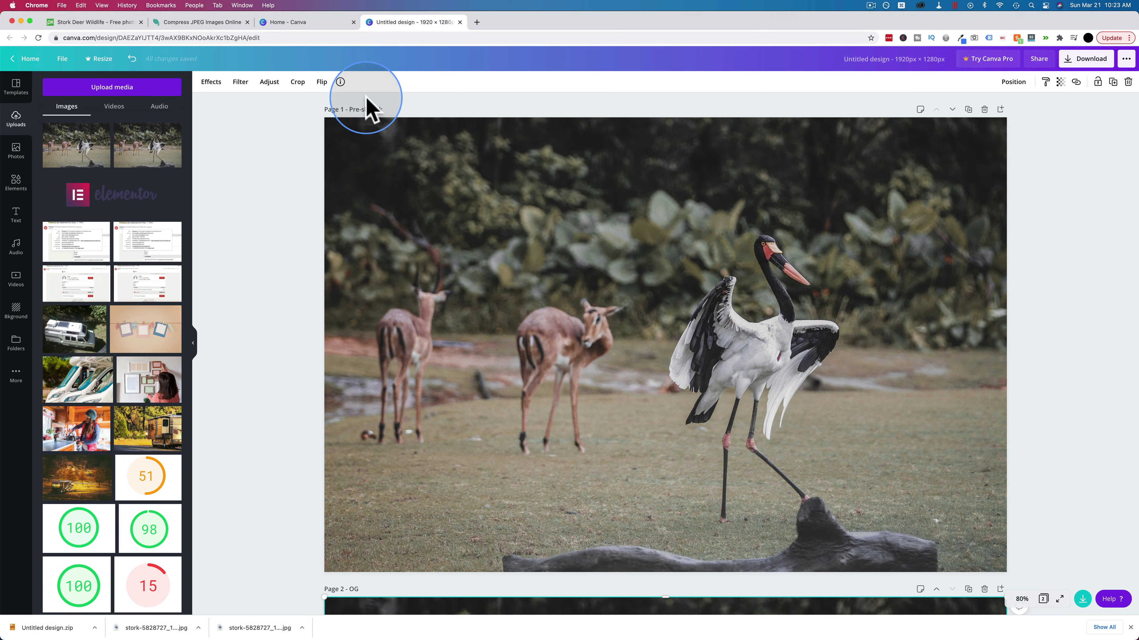
{"action": "key", "text": "super+Tab"}
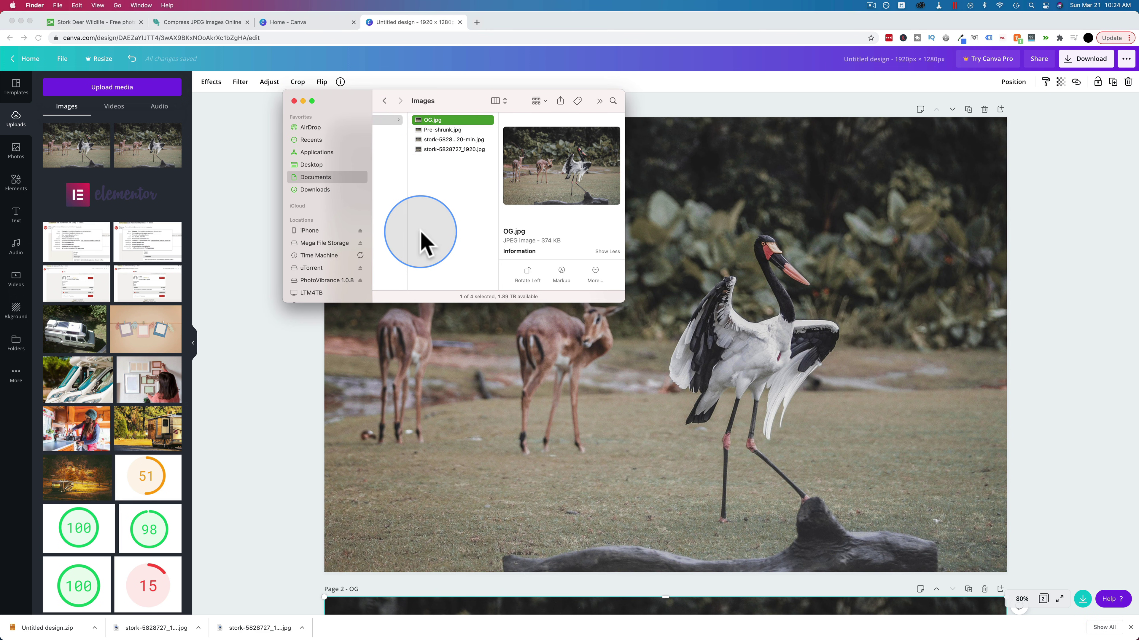
{"action": "left_click", "coordinate": [299, 359]}
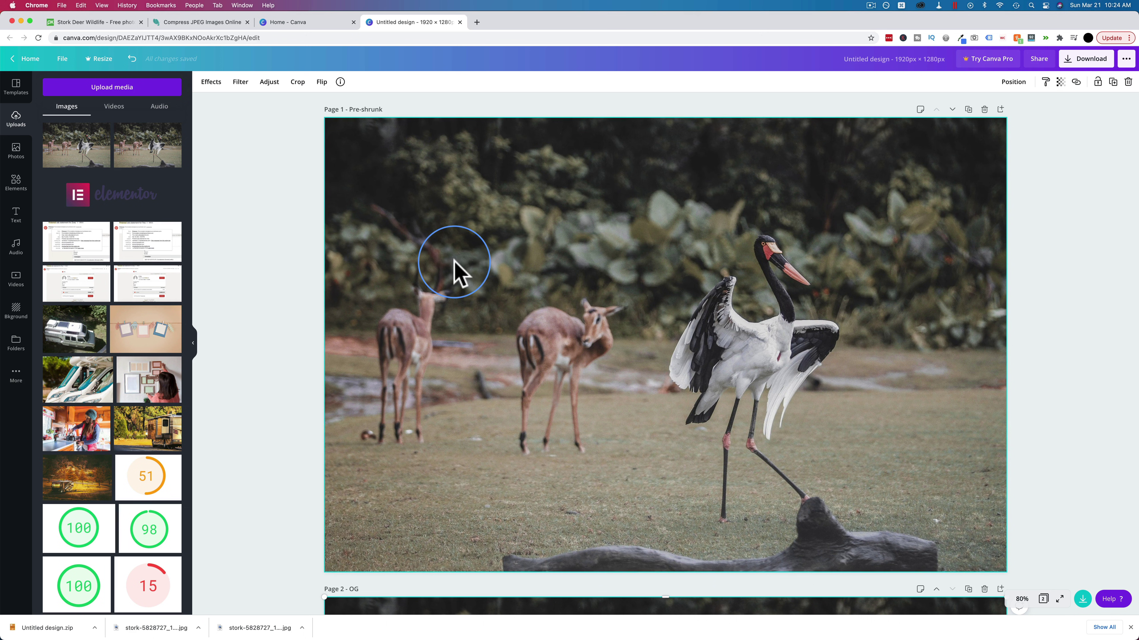
{"action": "left_click", "coordinate": [22, 60]}
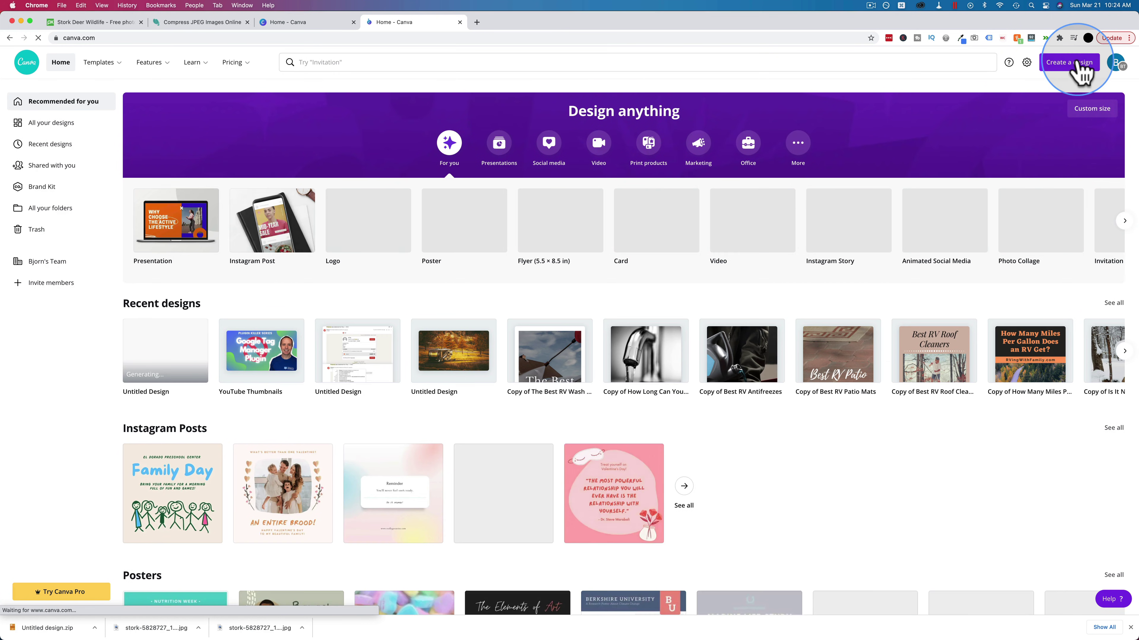
- Dismiss the Honey panel and start a Custom size design with width 600 px
{"action": "left_click", "coordinate": [1082, 64]}
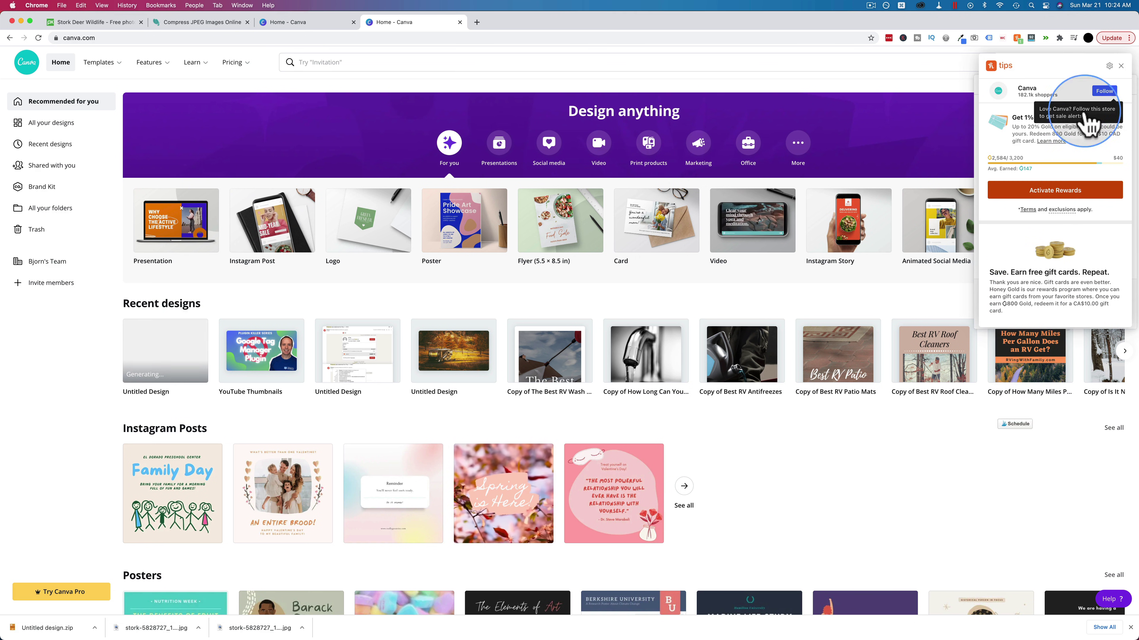
{"action": "left_click", "coordinate": [1120, 66]}
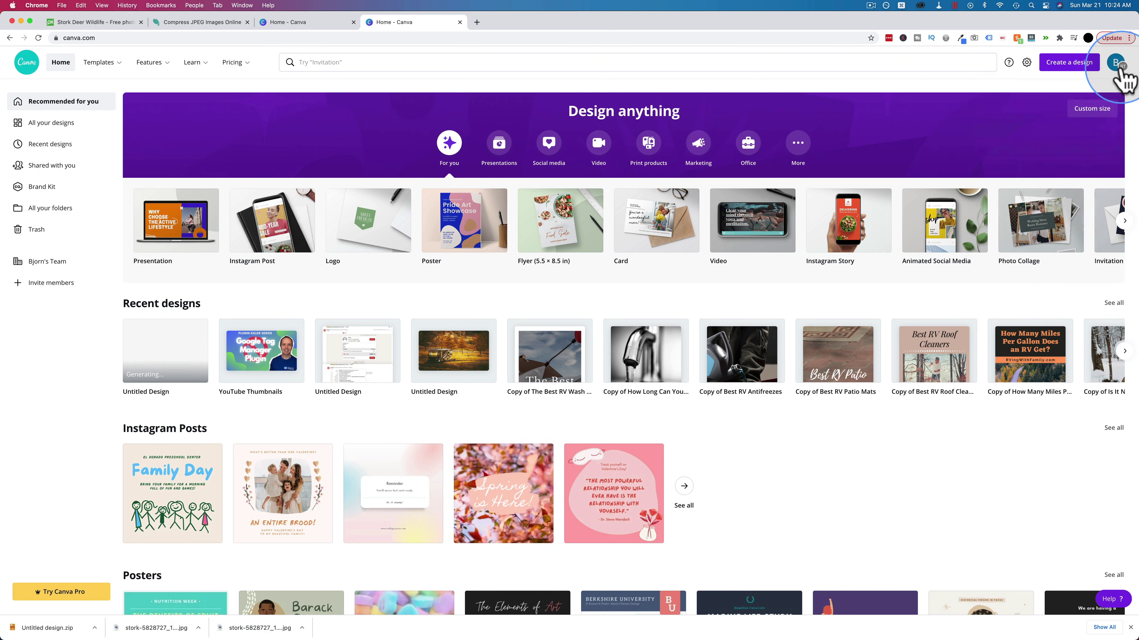
{"action": "left_click", "coordinate": [1067, 67]}
{"action": "left_click", "coordinate": [1029, 305]}
{"action": "left_click", "coordinate": [1001, 112]}
{"action": "type", "text": "600"}
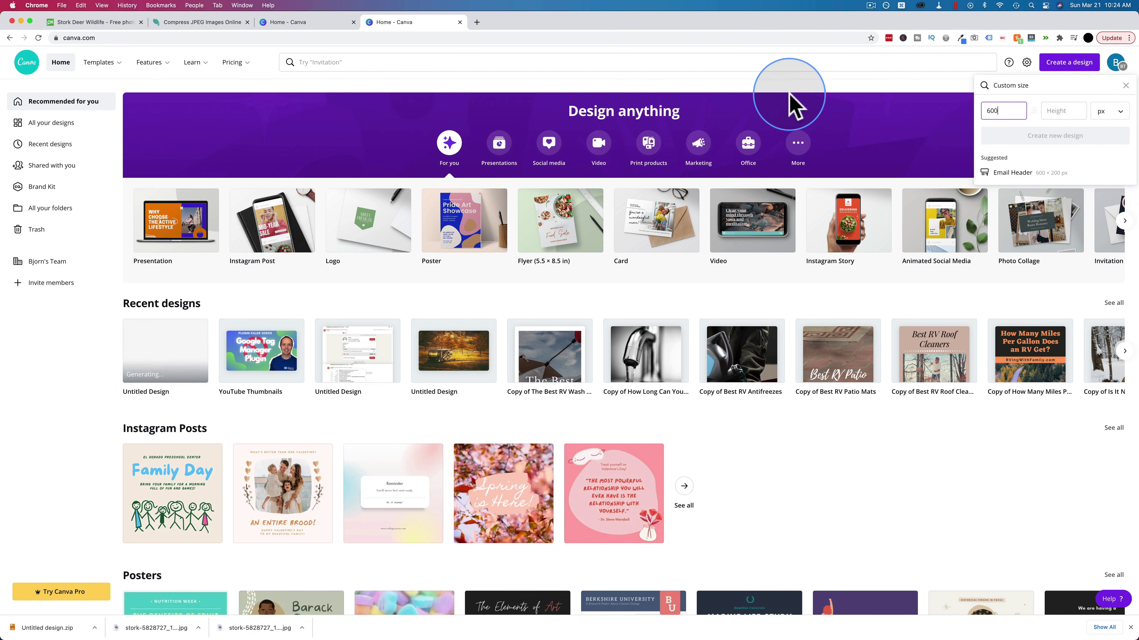
{"action": "key", "text": "super+Tab"}
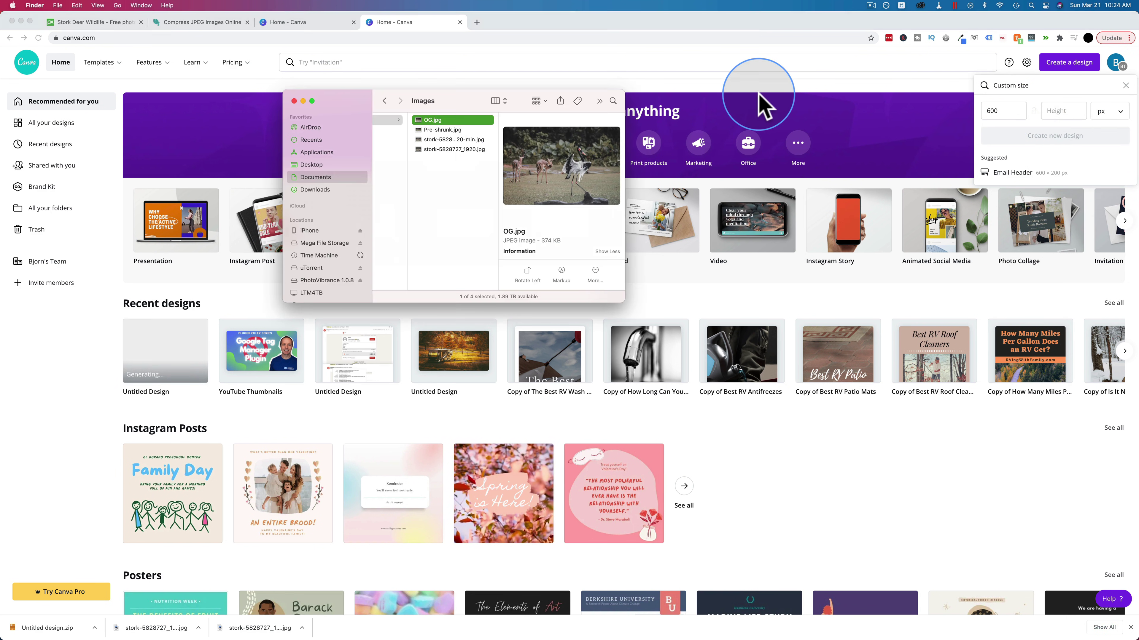
- Check the original stork-5828727_1920.jpg in Finder: 1920×1280 pixels, 736 KB
{"action": "left_click", "coordinate": [453, 150]}
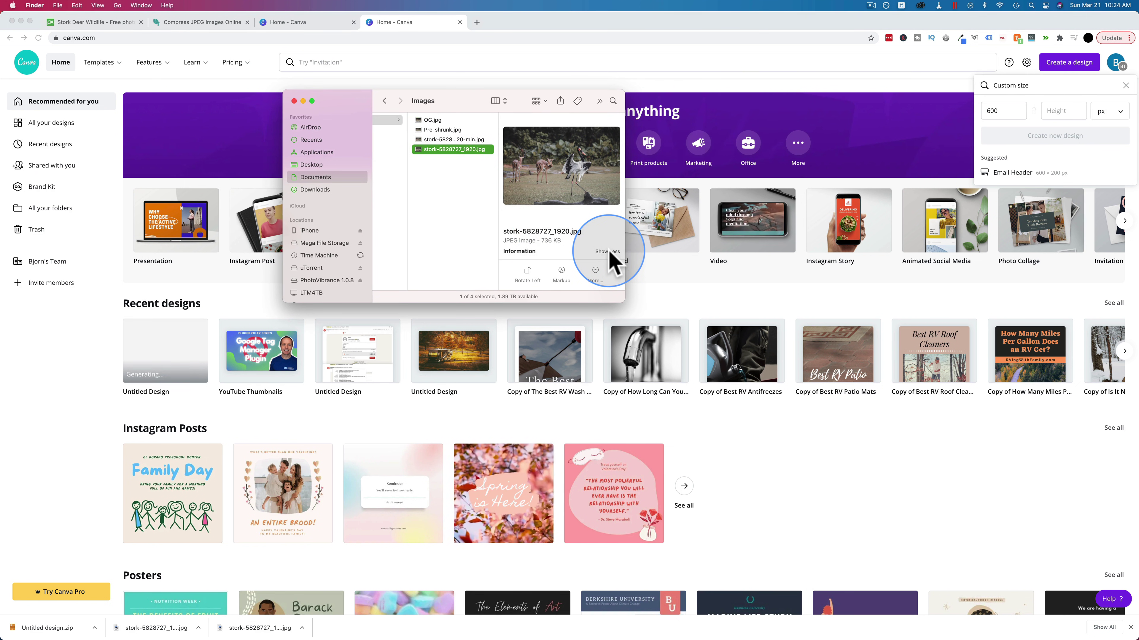
{"action": "scroll", "coordinate": [603, 253], "scroll_direction": "down", "scroll_amount": 3}
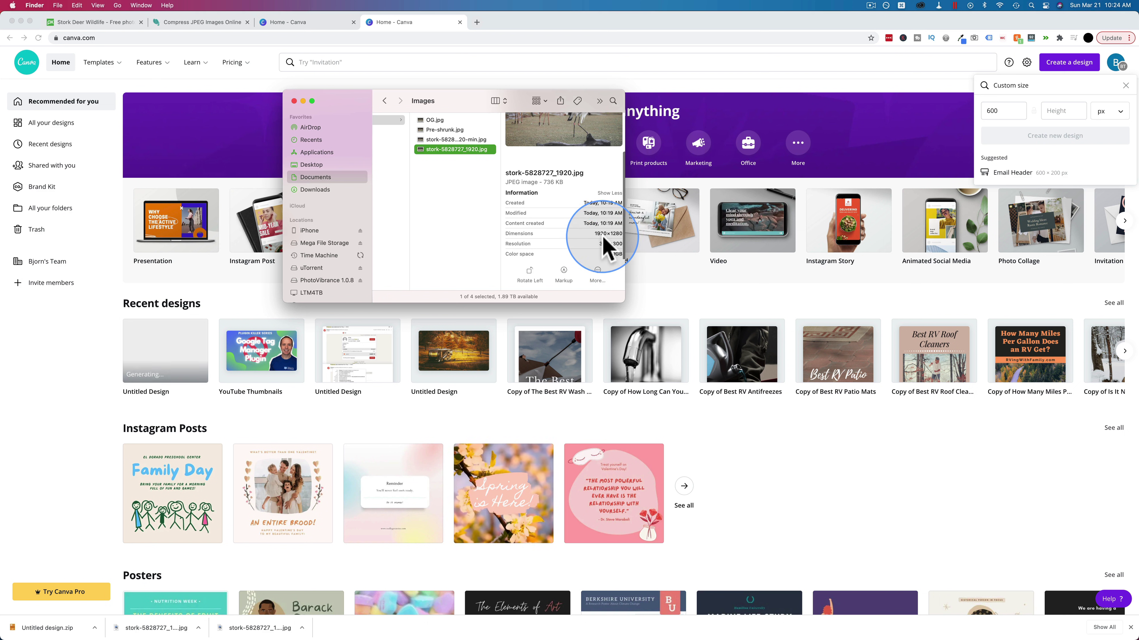
{"action": "left_click_drag", "start_coordinate": [592, 234], "coordinate": [608, 233]}
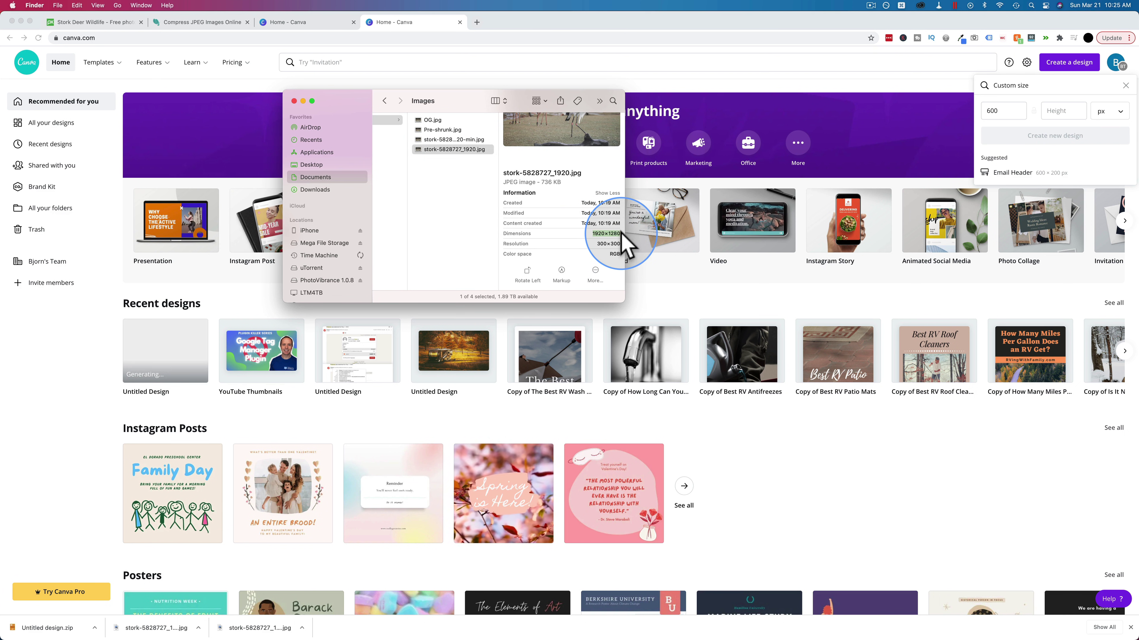
{"action": "left_click", "coordinate": [645, 97]}
- Search Google for 'adjust image size by aspect ratio' in a new tab and find the Red Route calculator
{"action": "key", "text": "super+t"}
{"action": "type", "text": "adj"}
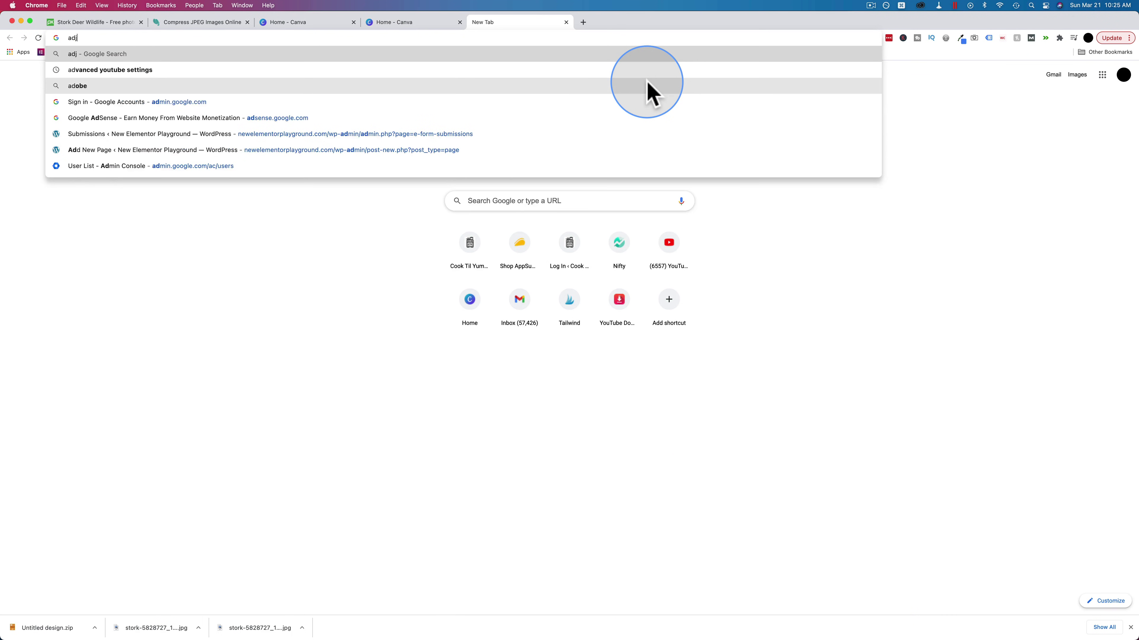
{"action": "type", "text": "ust image size by aspect ra"}
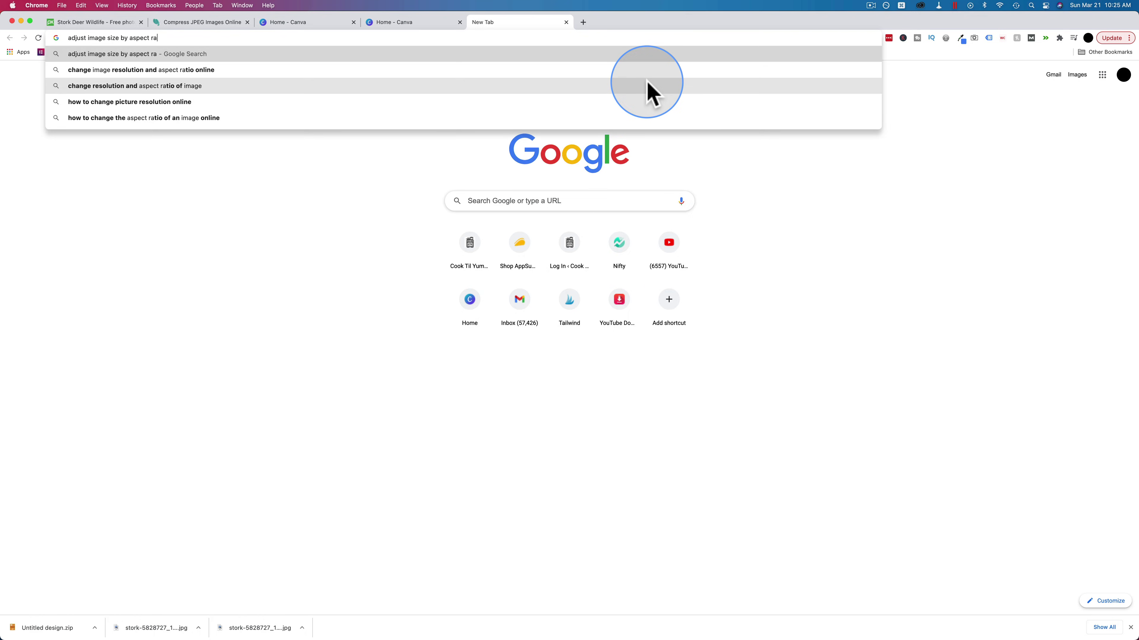
{"action": "type", "text": "tio"}
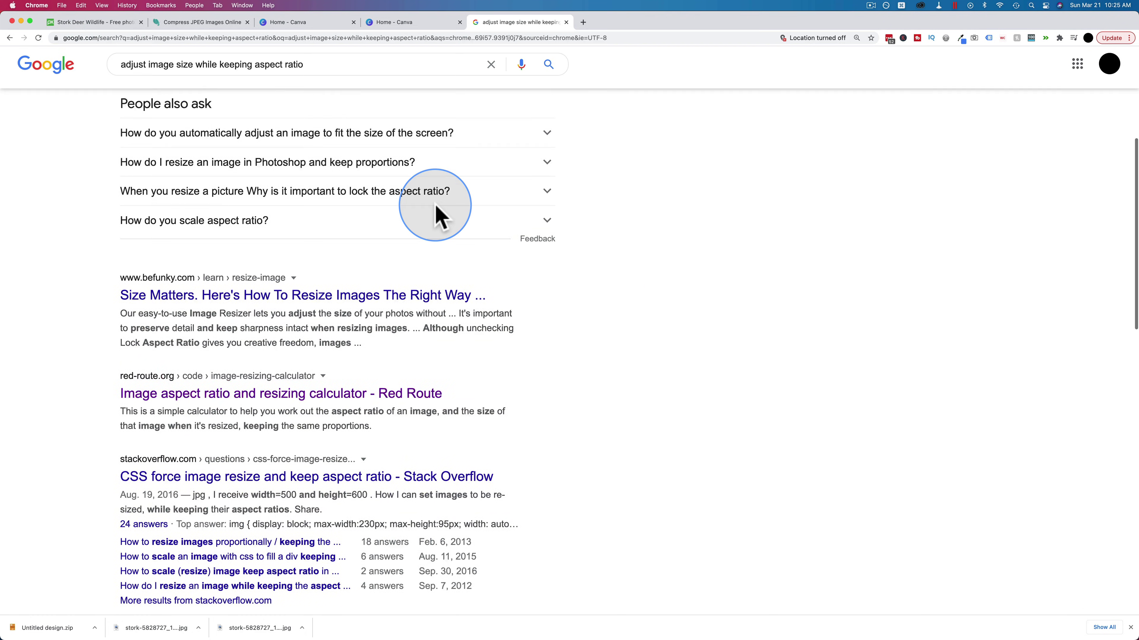
{"action": "scroll", "coordinate": [437, 216], "scroll_direction": "down", "scroll_amount": 2}
{"action": "scroll", "coordinate": [437, 217], "scroll_direction": "down", "scroll_amount": 8}
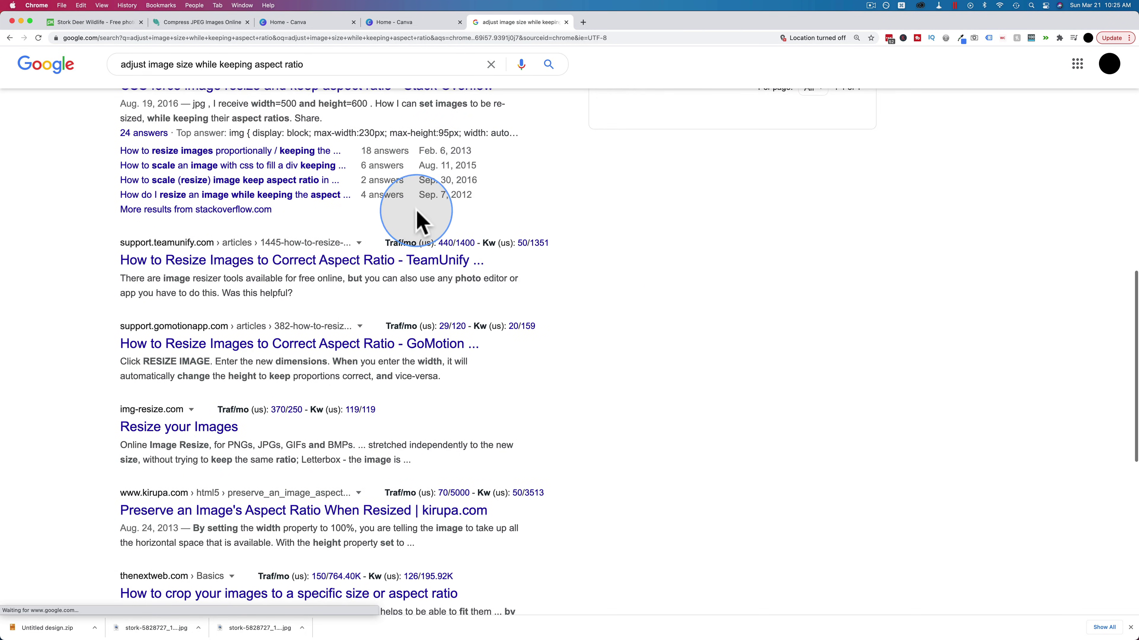
{"action": "scroll", "coordinate": [388, 229], "scroll_direction": "up", "scroll_amount": 4}
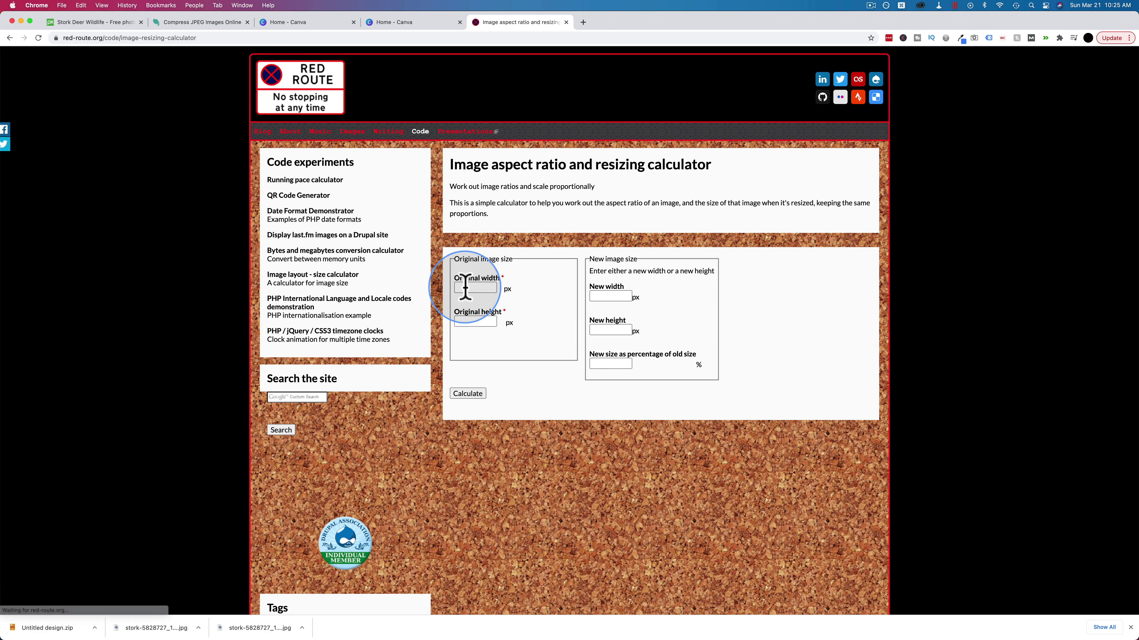
- Enter original width 1920, height 1280 and new width 600, then run the calculation
{"action": "left_click", "coordinate": [482, 288]}
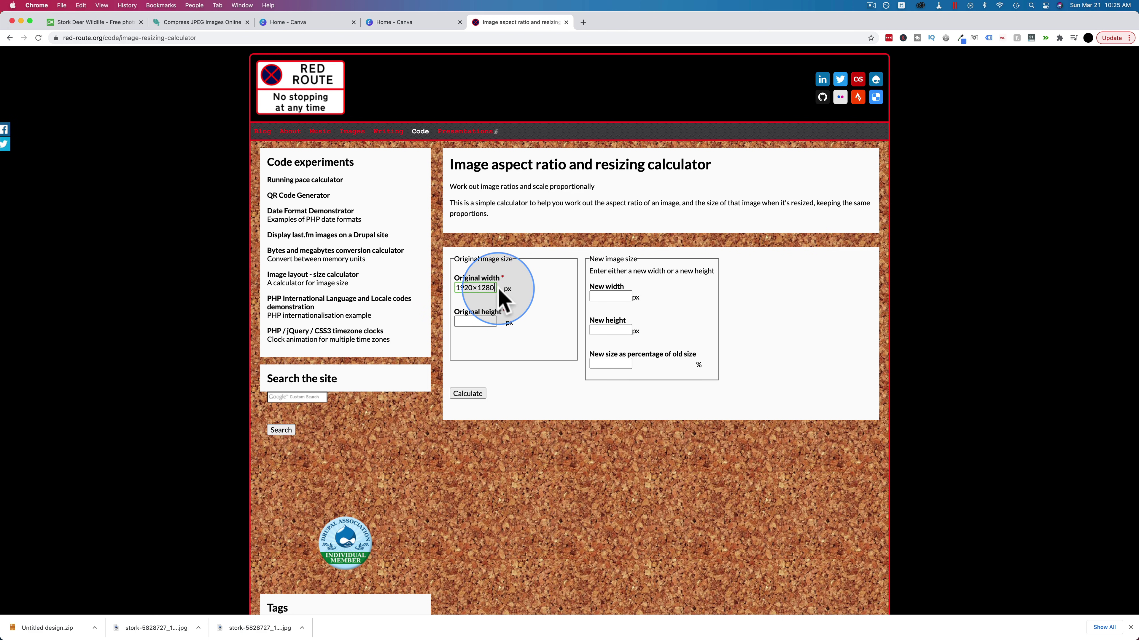
{"action": "key", "text": "BackSpace"}
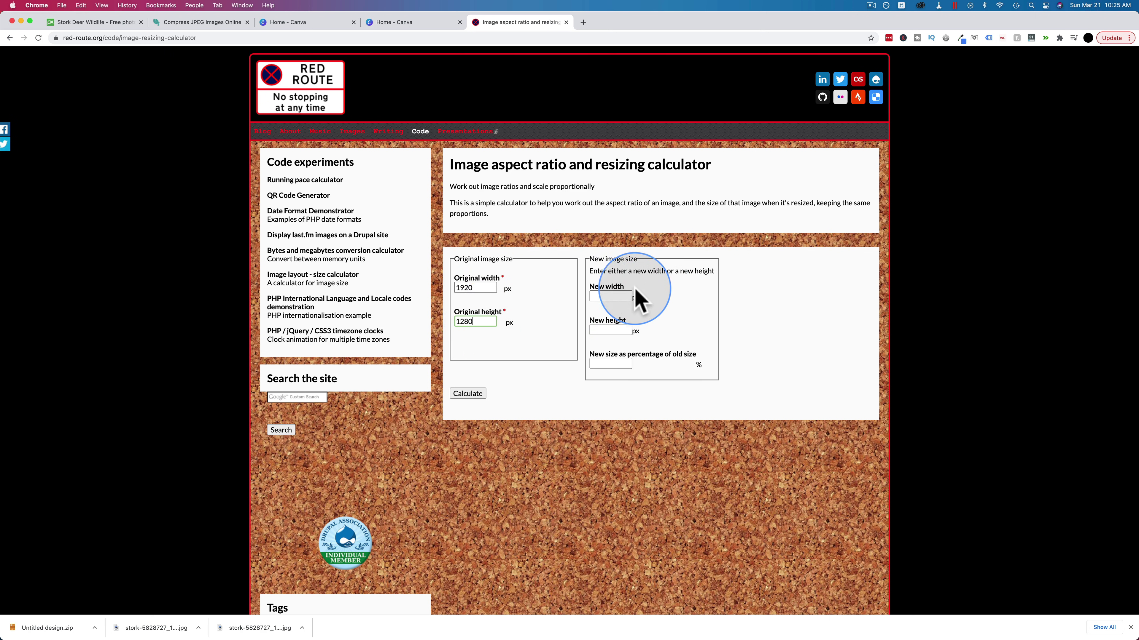
{"action": "left_click", "coordinate": [609, 296]}
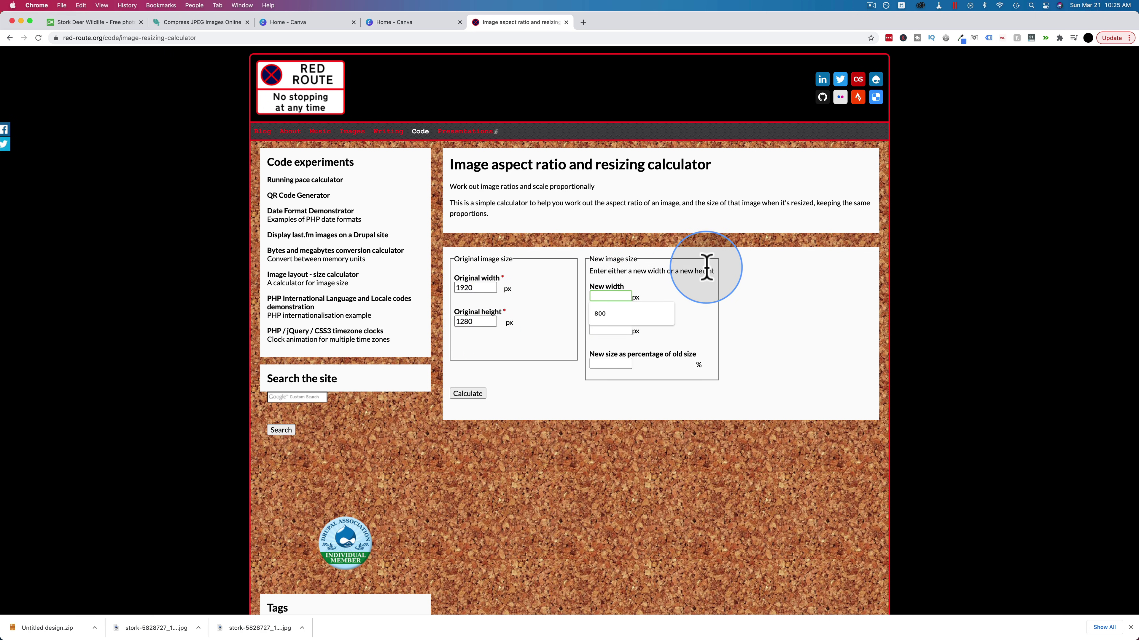
{"action": "type", "text": "600"}
{"action": "left_click", "coordinate": [846, 270]}
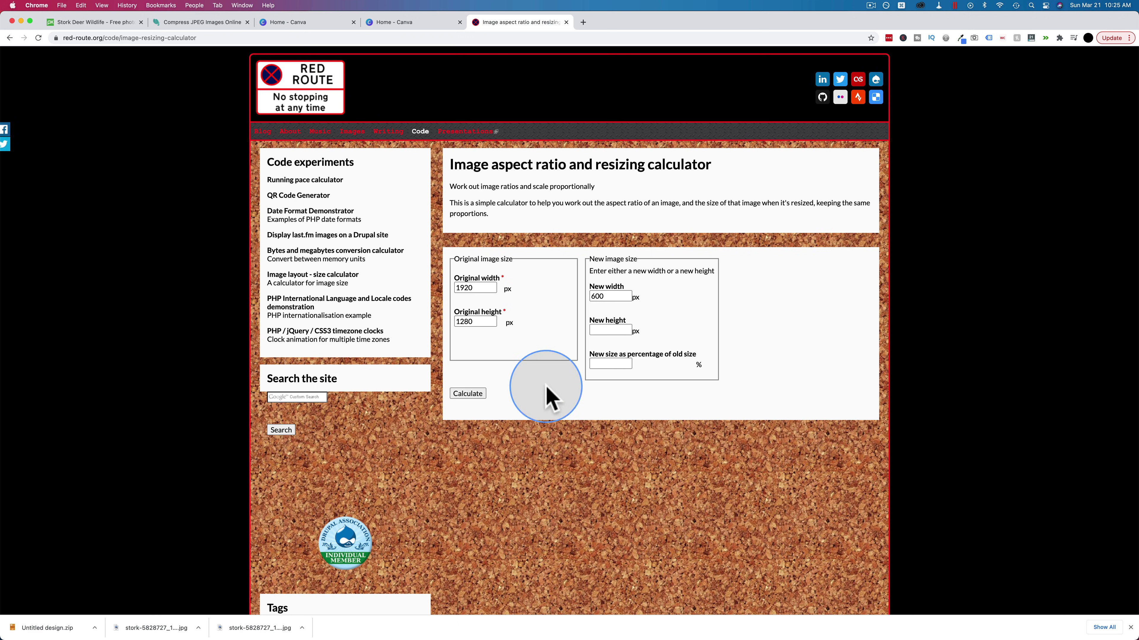
{"action": "left_click", "coordinate": [468, 396]}
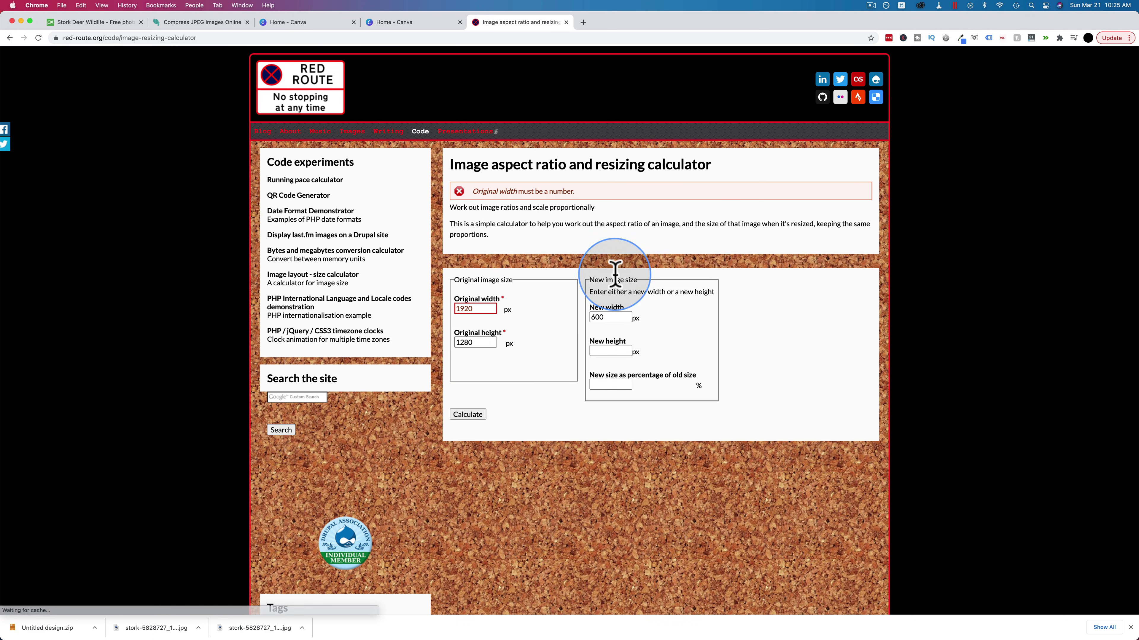
- Correct the original width and read the result: 600×400 px, 31.25% of original
{"action": "left_click", "coordinate": [478, 307]}
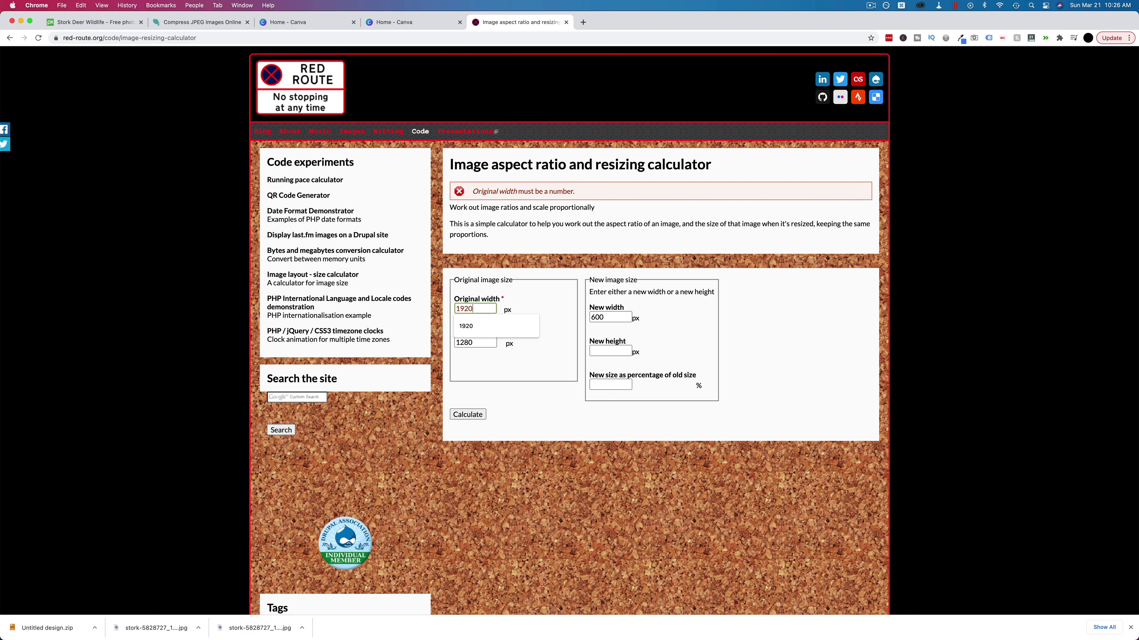
{"action": "left_click", "coordinate": [517, 376]}
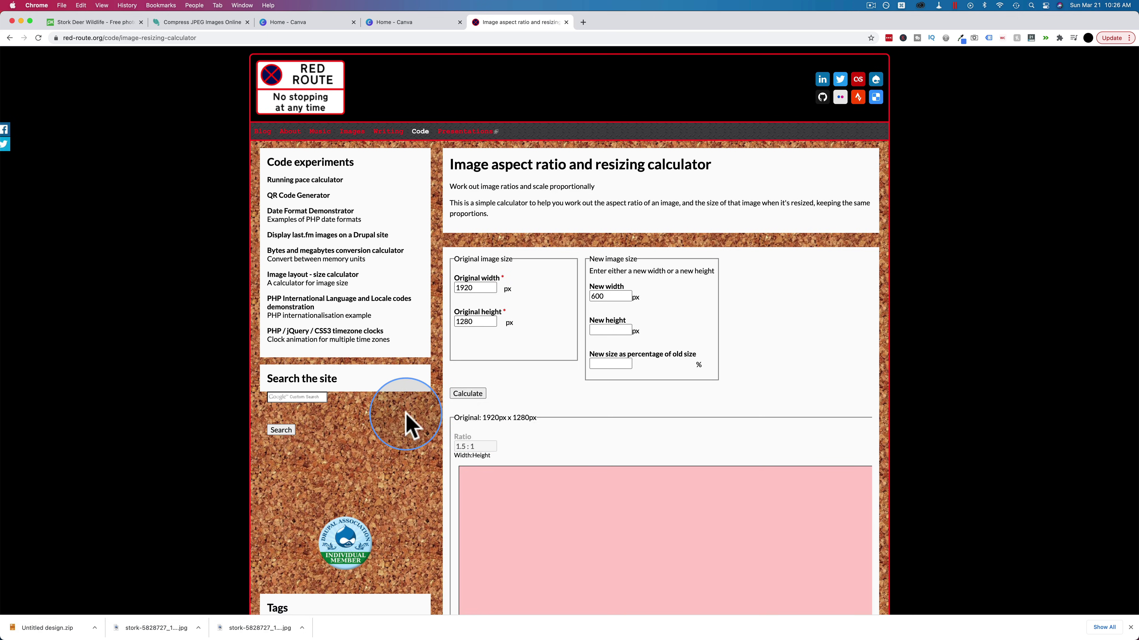
{"action": "scroll", "coordinate": [408, 426], "scroll_direction": "down", "scroll_amount": 5}
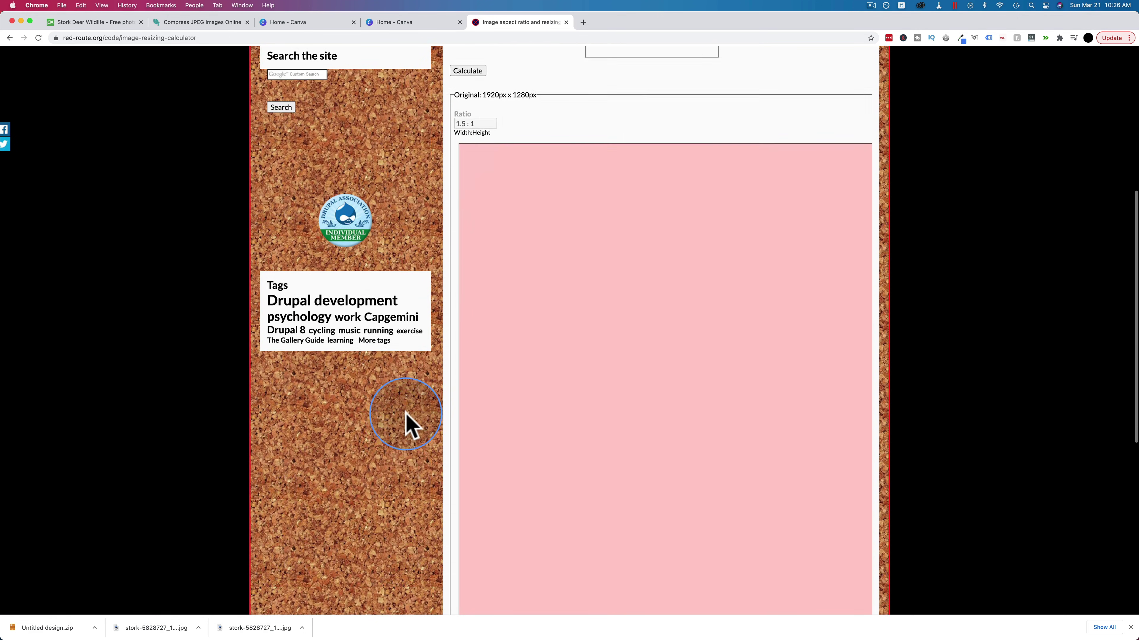
{"action": "scroll", "coordinate": [409, 425], "scroll_direction": "down", "scroll_amount": 10}
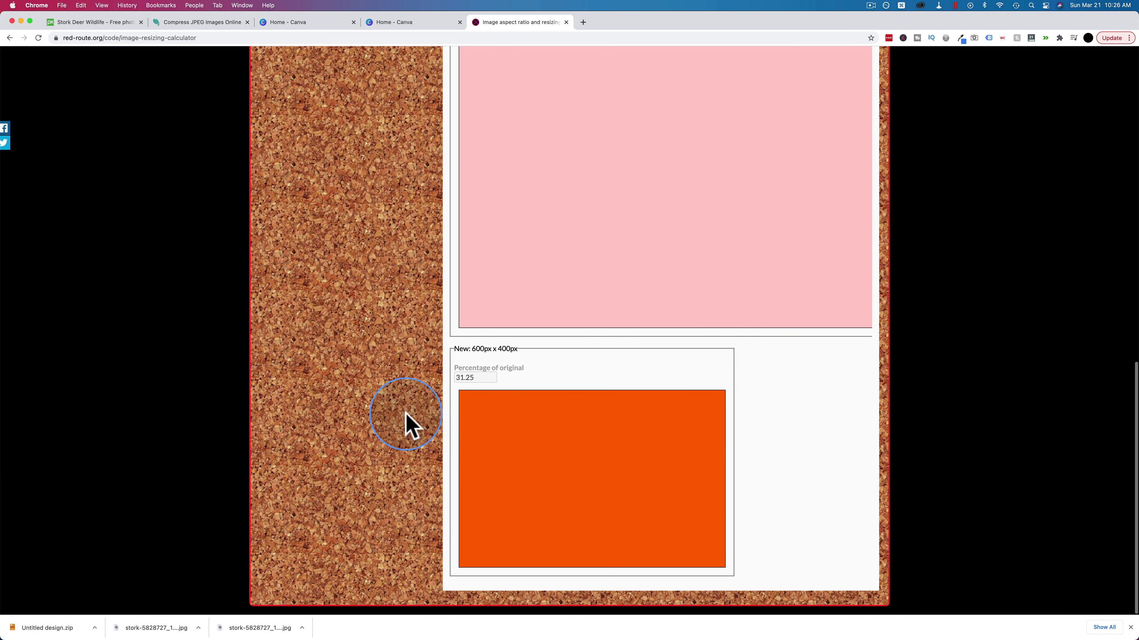
{"action": "left_click_drag", "start_coordinate": [471, 349], "coordinate": [517, 350]}
- Create a new custom-size Canva design of 600×400 px
{"action": "left_click", "coordinate": [325, 22]}
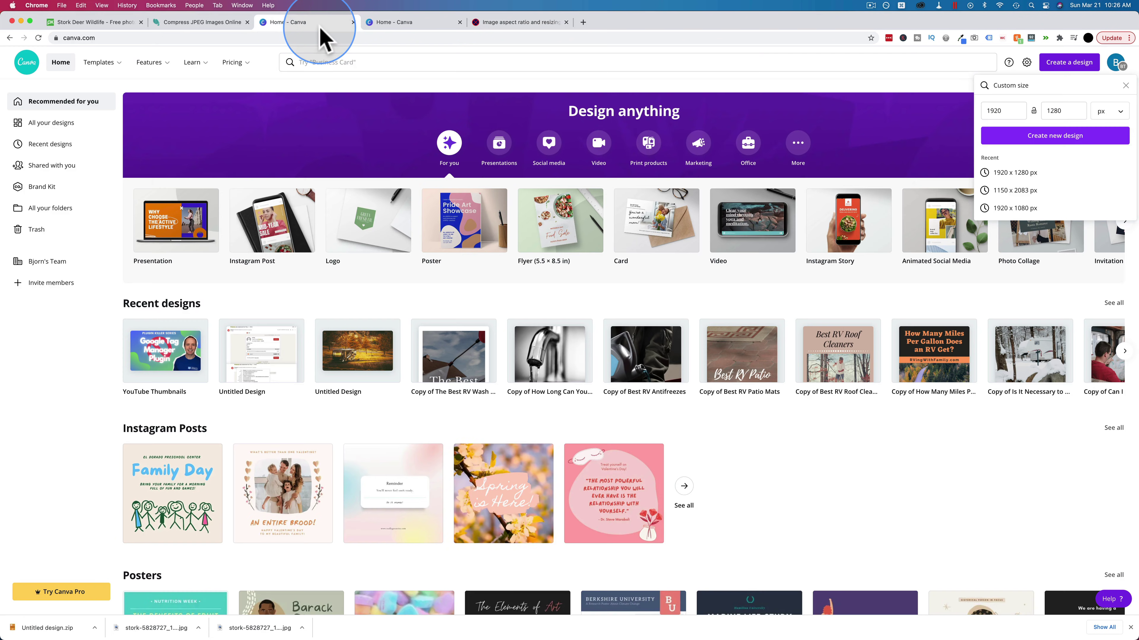
{"action": "left_click", "coordinate": [395, 22]}
{"action": "left_click", "coordinate": [1065, 112]}
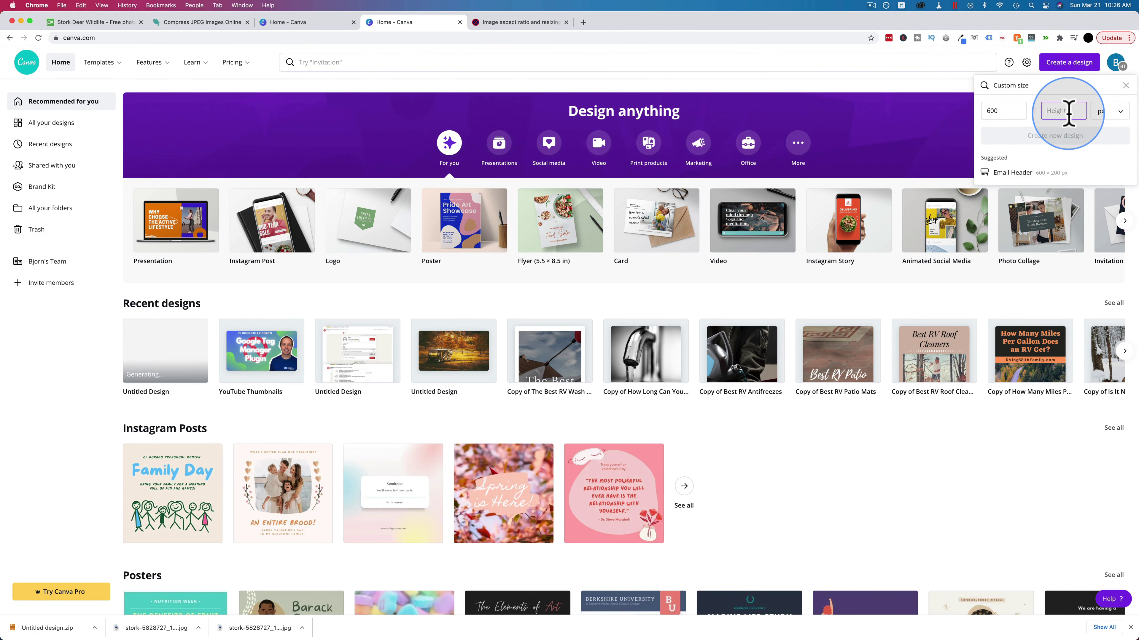
{"action": "type", "text": "400"}
{"action": "left_click", "coordinate": [1059, 136]}
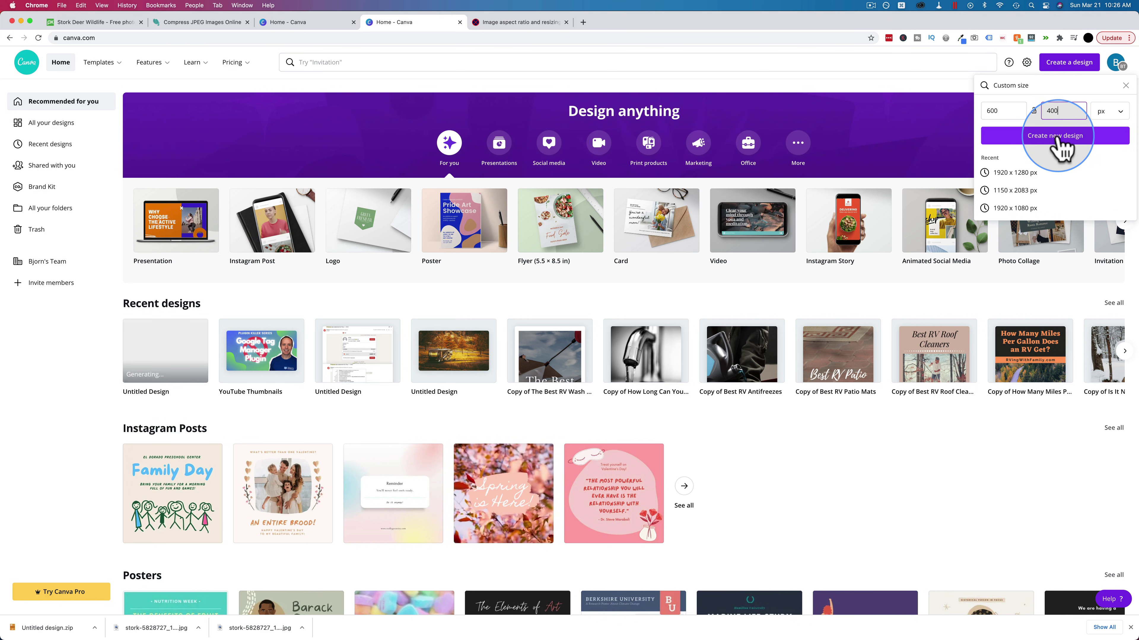
- Drag the stork photo from the Images folder onto the page and enlarge it to fill
{"action": "key", "text": "super+Tab"}
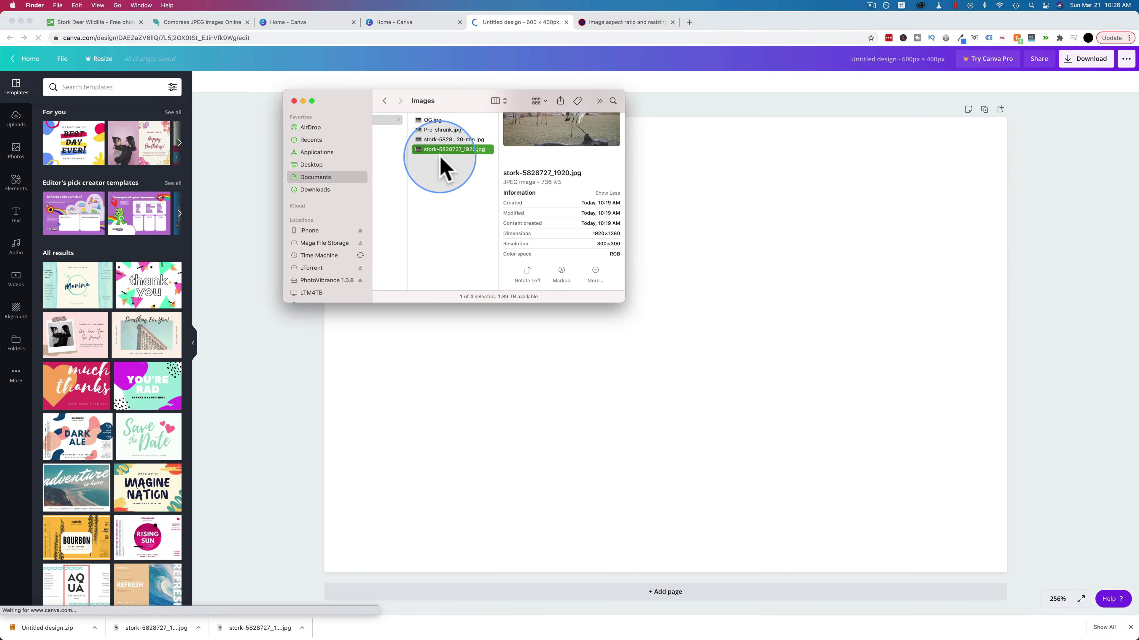
{"action": "key", "text": "space"}
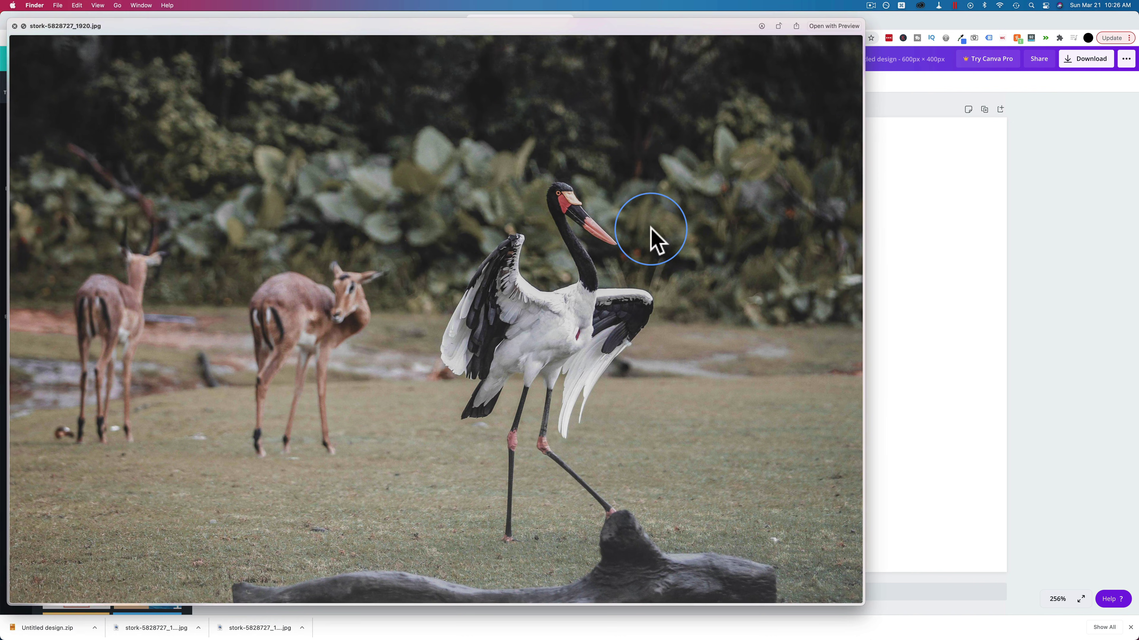
{"action": "key", "text": "space"}
{"action": "left_click_drag", "start_coordinate": [444, 150], "coordinate": [704, 247]}
{"action": "left_click_drag", "start_coordinate": [526, 247], "coordinate": [437, 181]}
{"action": "left_click_drag", "start_coordinate": [826, 452], "coordinate": [1008, 567]}
{"action": "left_click", "coordinate": [877, 56]}
- Title the design 'Og-600' and download it as a JPG
{"action": "type", "text": "Og-600"}
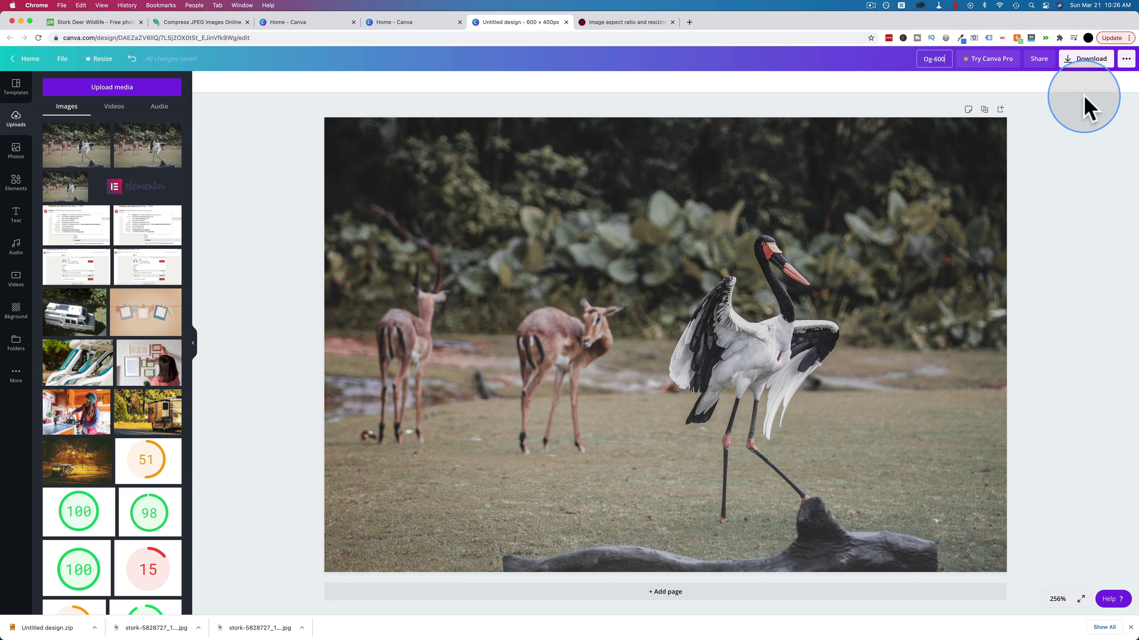
{"action": "left_click", "coordinate": [1092, 59]}
{"action": "left_click", "coordinate": [1022, 143]}
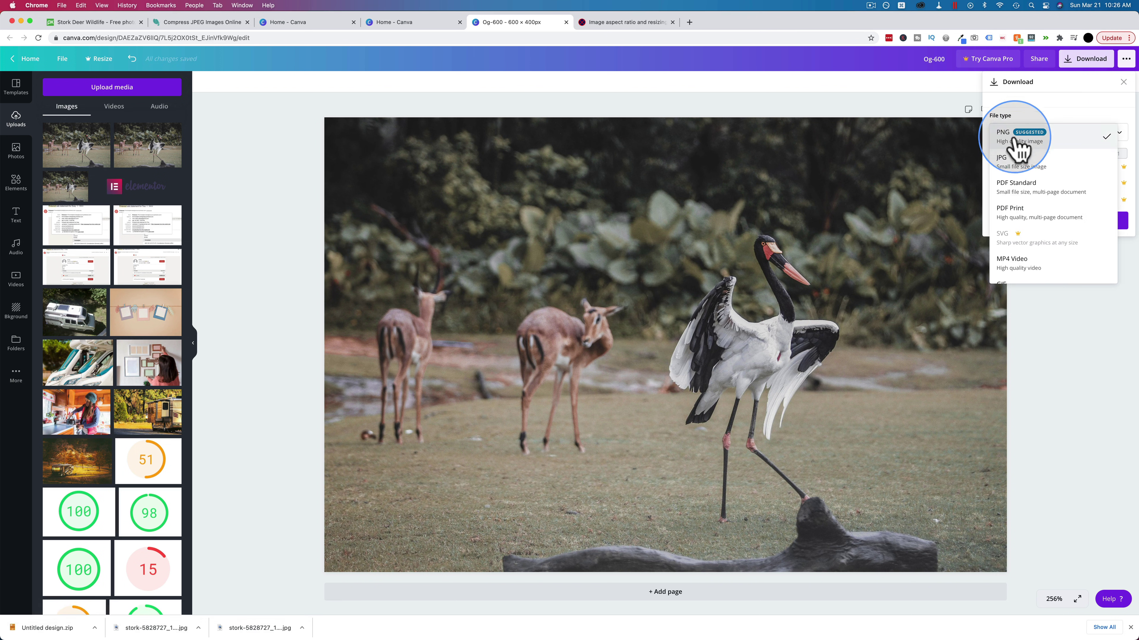
{"action": "left_click", "coordinate": [1011, 161]}
{"action": "left_click", "coordinate": [1047, 226]}
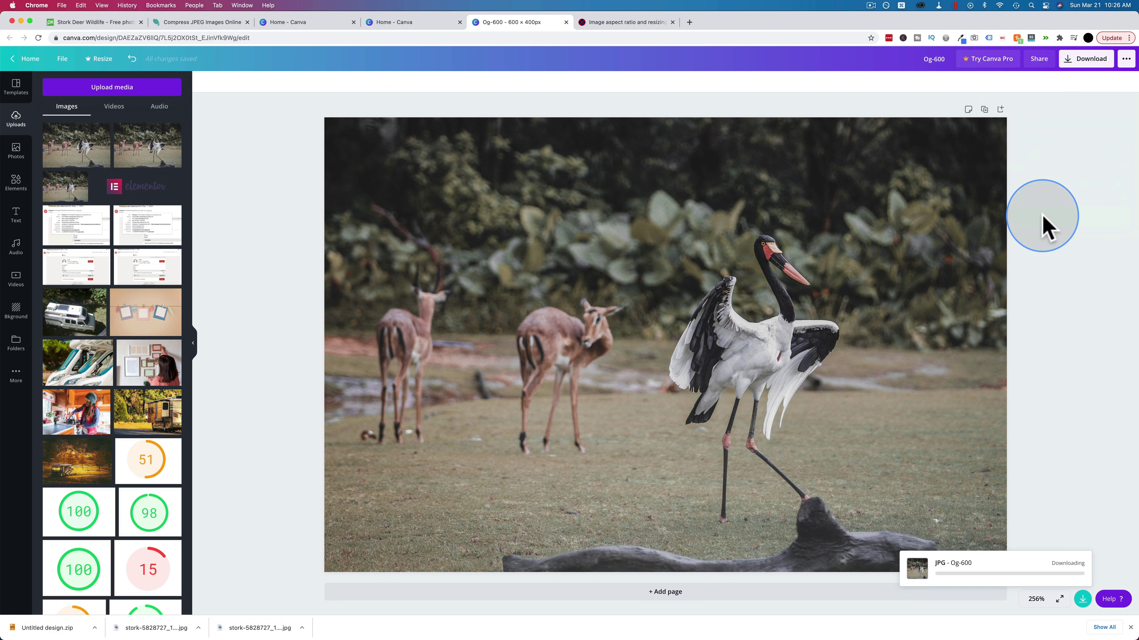
- Confirm in Finder that Og-600.jpg is only 46 KB
{"action": "key", "text": "super+Tab"}
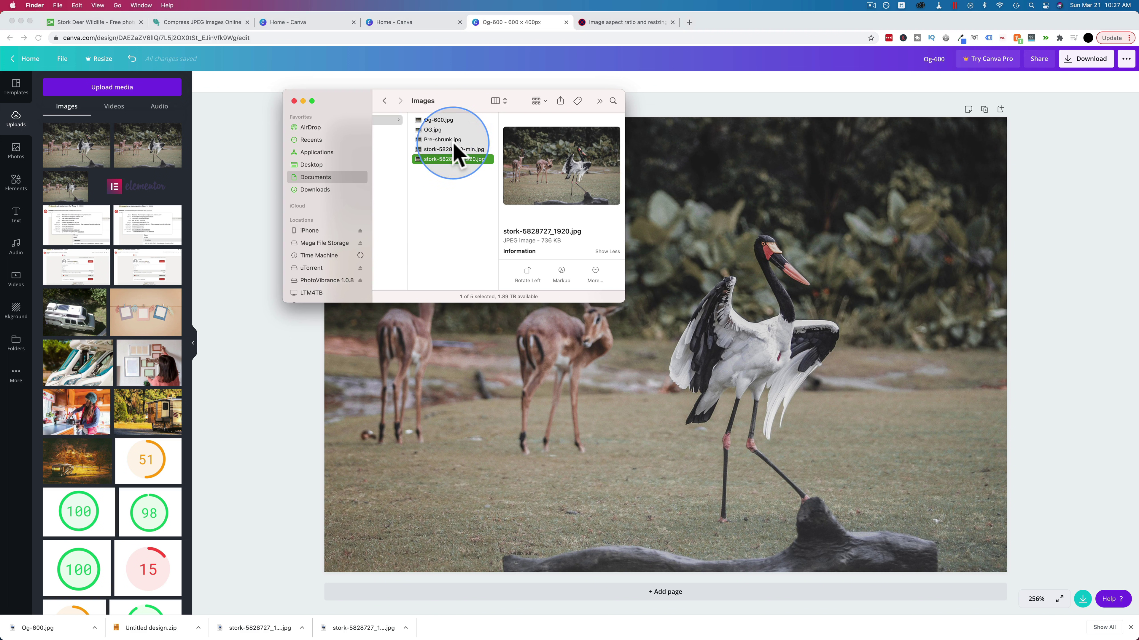
{"action": "left_click", "coordinate": [438, 122]}
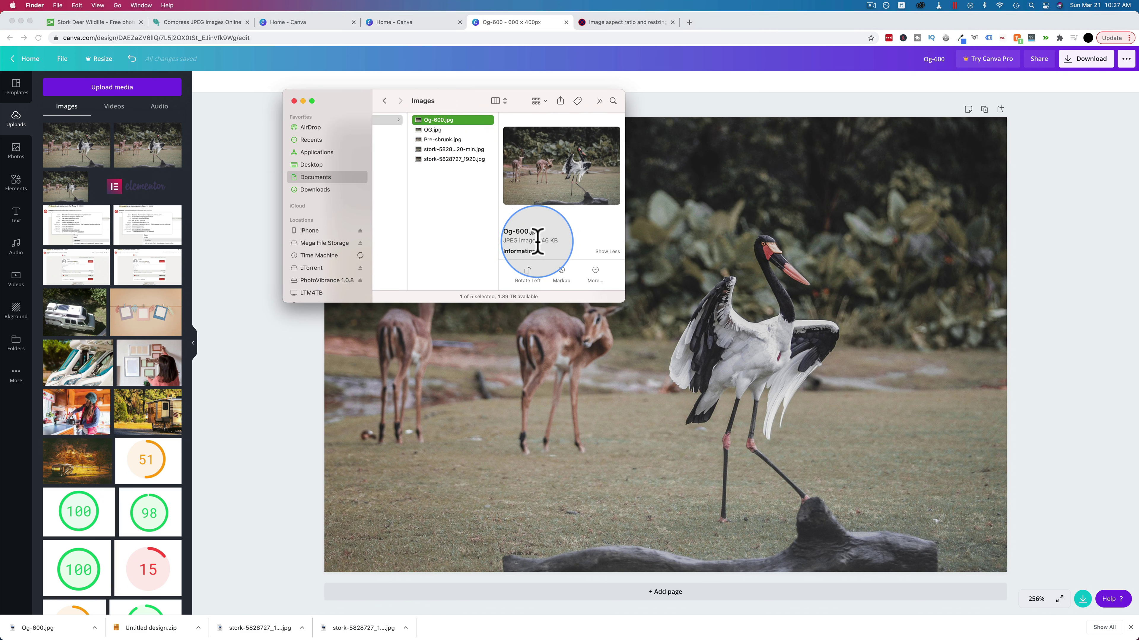
{"action": "left_click", "coordinate": [284, 394]}
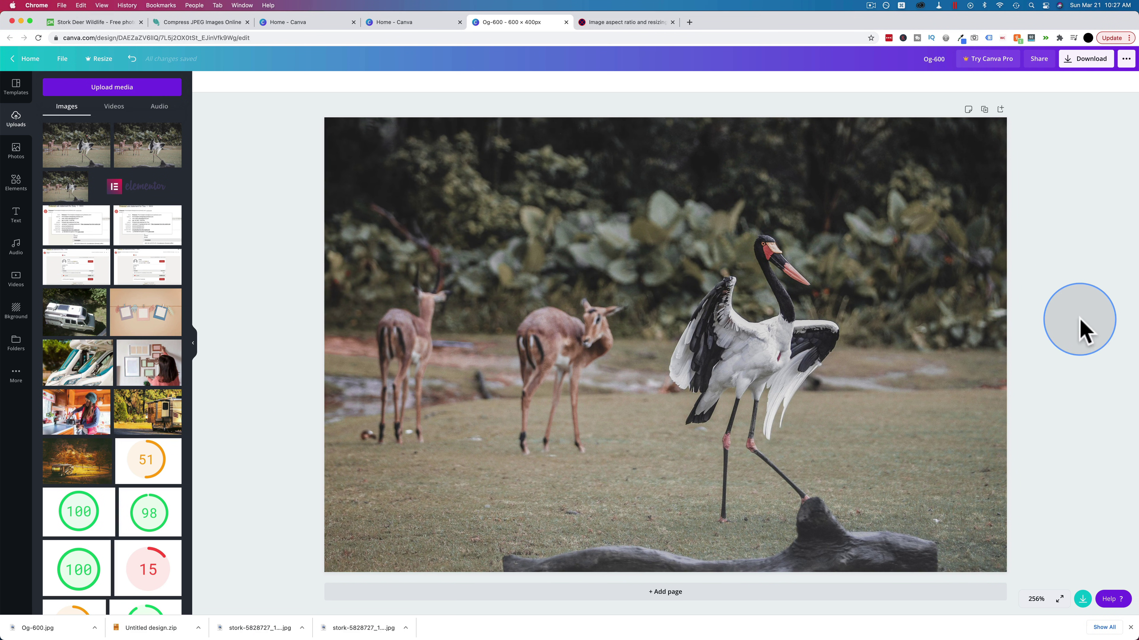
- Zoom the Canva page to fit and back in, then bring Finder's Images folder forward
{"action": "key", "text": "super+0"}
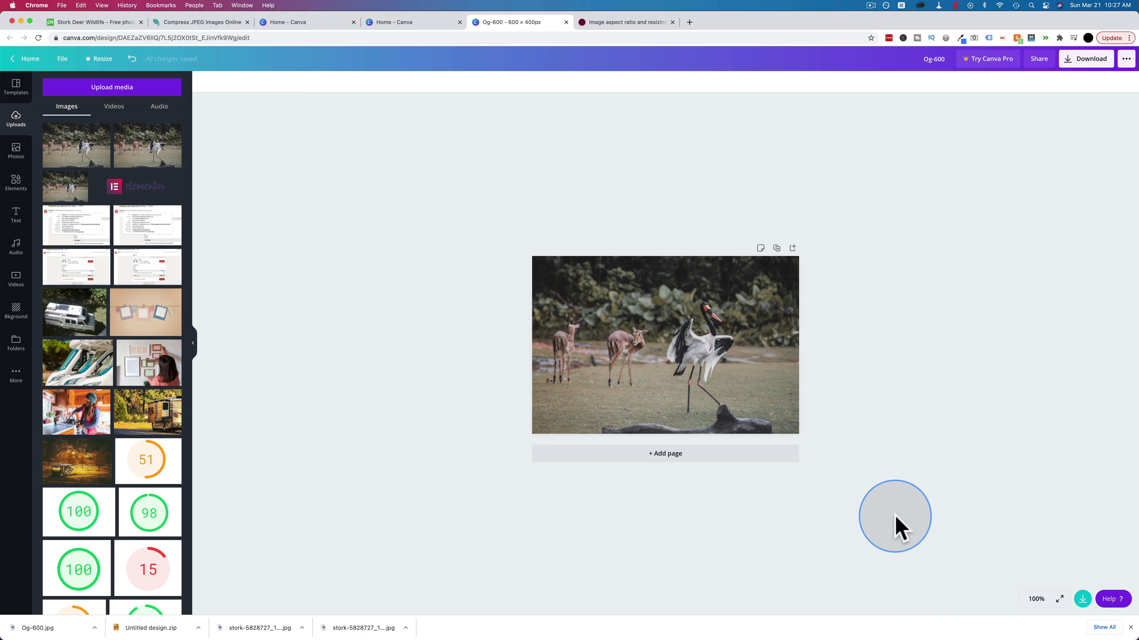
{"action": "key", "text": "super+equal"}
{"action": "key", "text": "super+equal"}
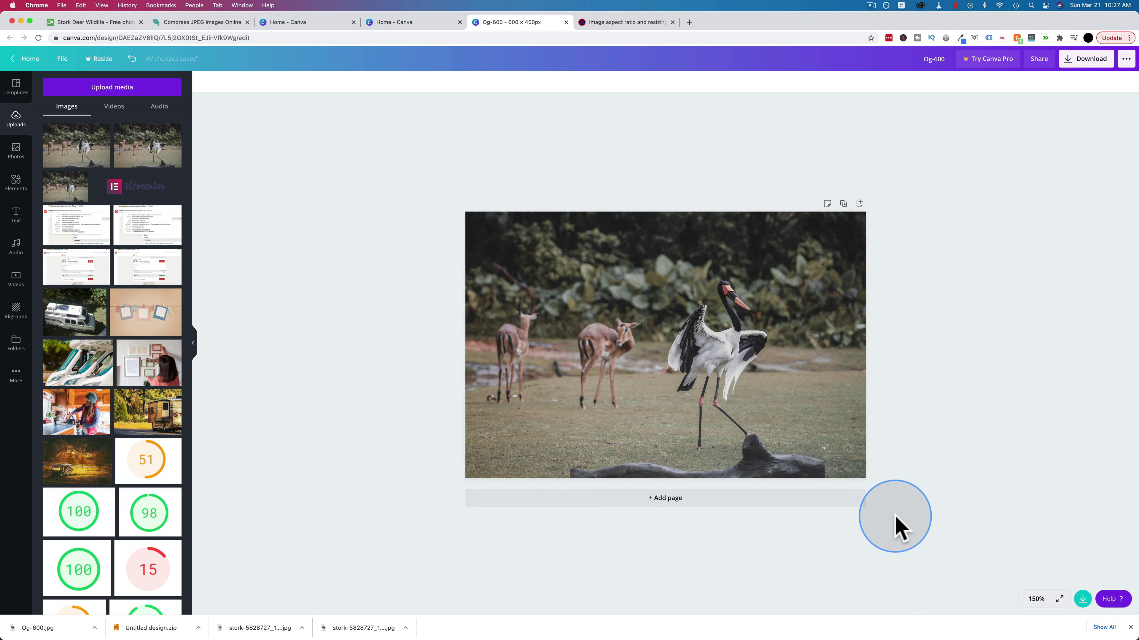
{"action": "key", "text": "super+Tab"}
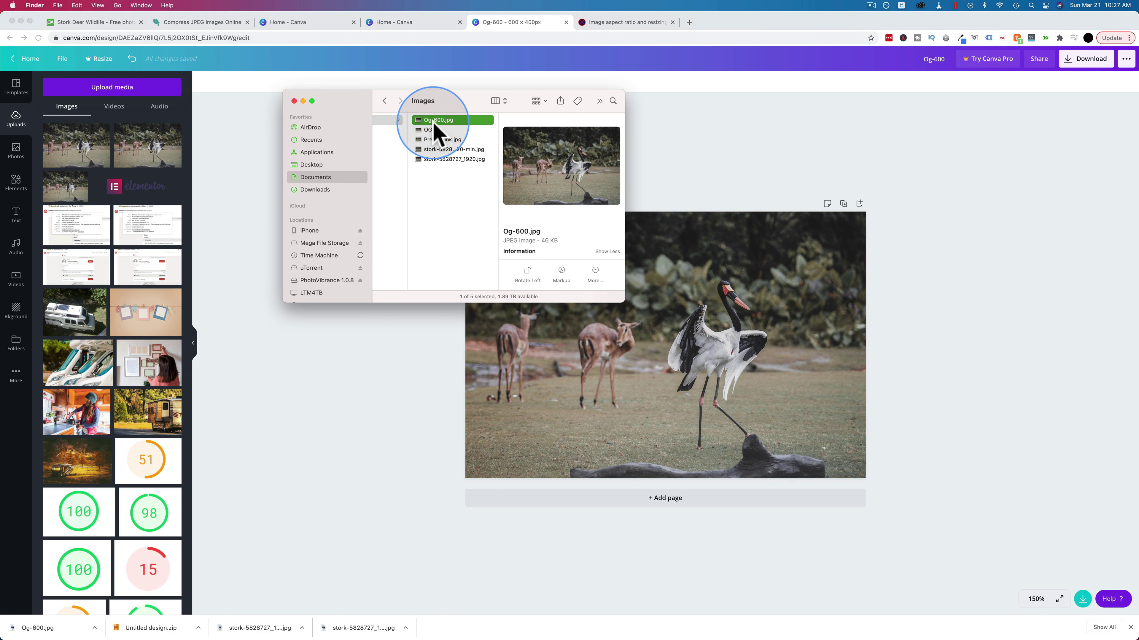
- Compare OG.jpg (1920×1280, 374 KB) with Og-600.jpg (600×400, 46 KB, 96×96 resolution) in Finder
{"action": "left_click", "coordinate": [433, 130]}
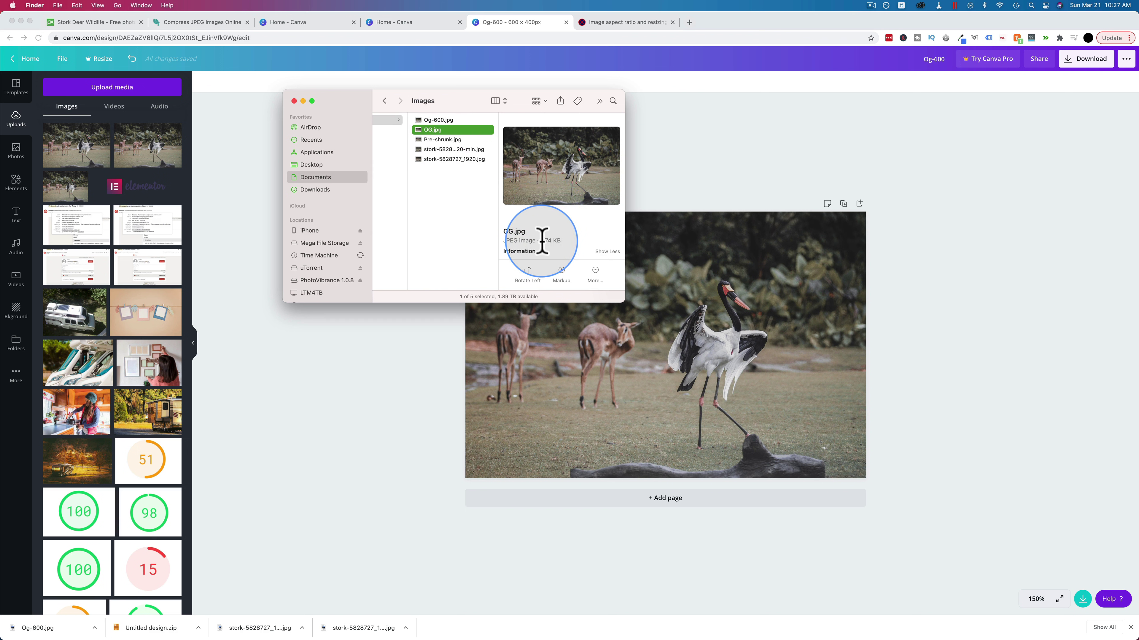
{"action": "scroll", "coordinate": [551, 242], "scroll_direction": "down", "scroll_amount": 1}
{"action": "scroll", "coordinate": [551, 242], "scroll_direction": "down", "scroll_amount": 3}
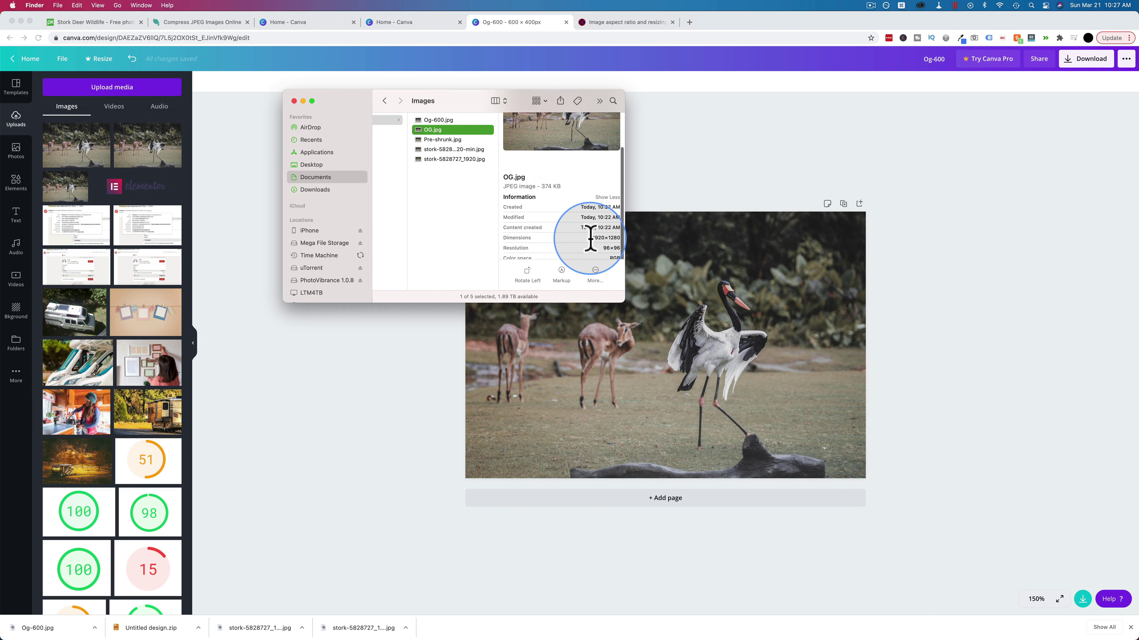
{"action": "left_click", "coordinate": [451, 120]}
{"action": "scroll", "coordinate": [595, 196], "scroll_direction": "down", "scroll_amount": 3}
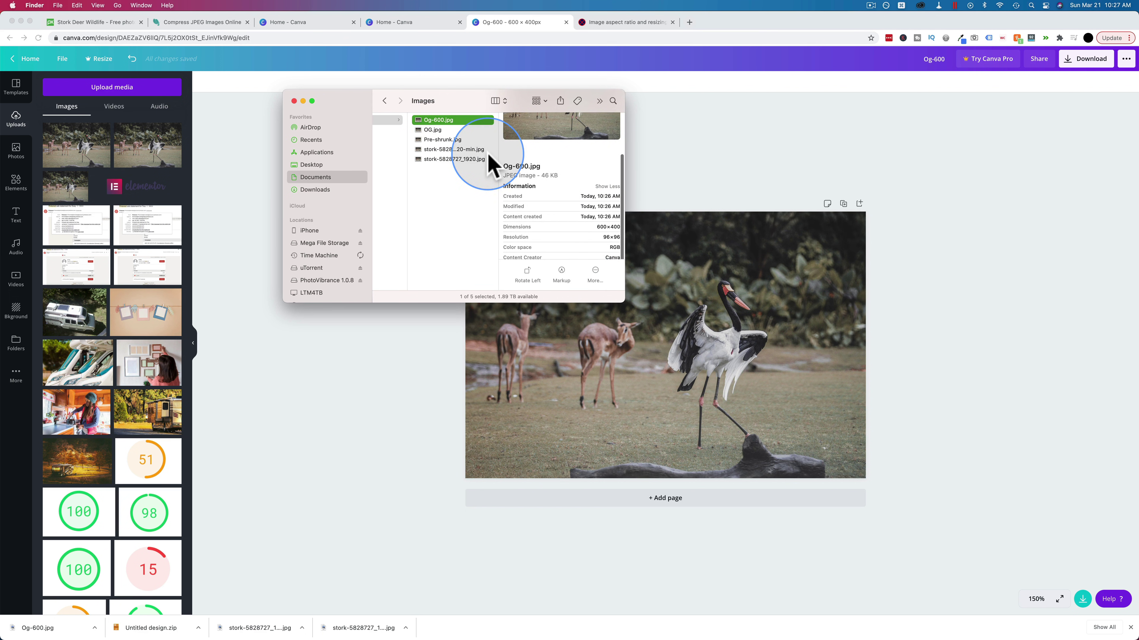
{"action": "scroll", "coordinate": [582, 242], "scroll_direction": "down", "scroll_amount": 1}
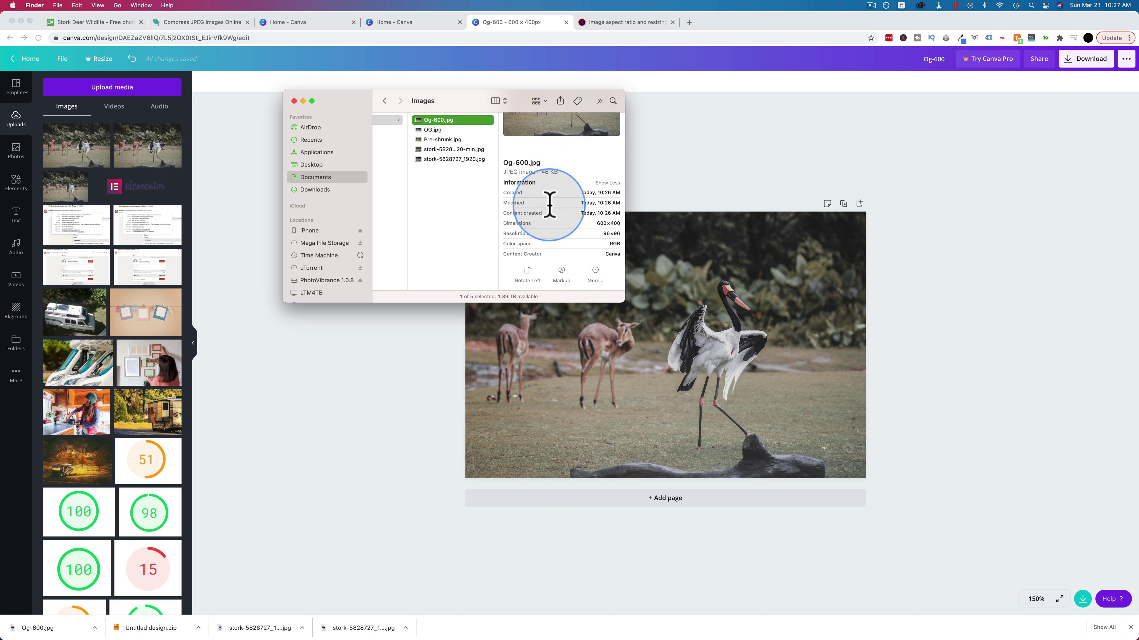
{"action": "left_click_drag", "start_coordinate": [603, 233], "coordinate": [620, 234]}
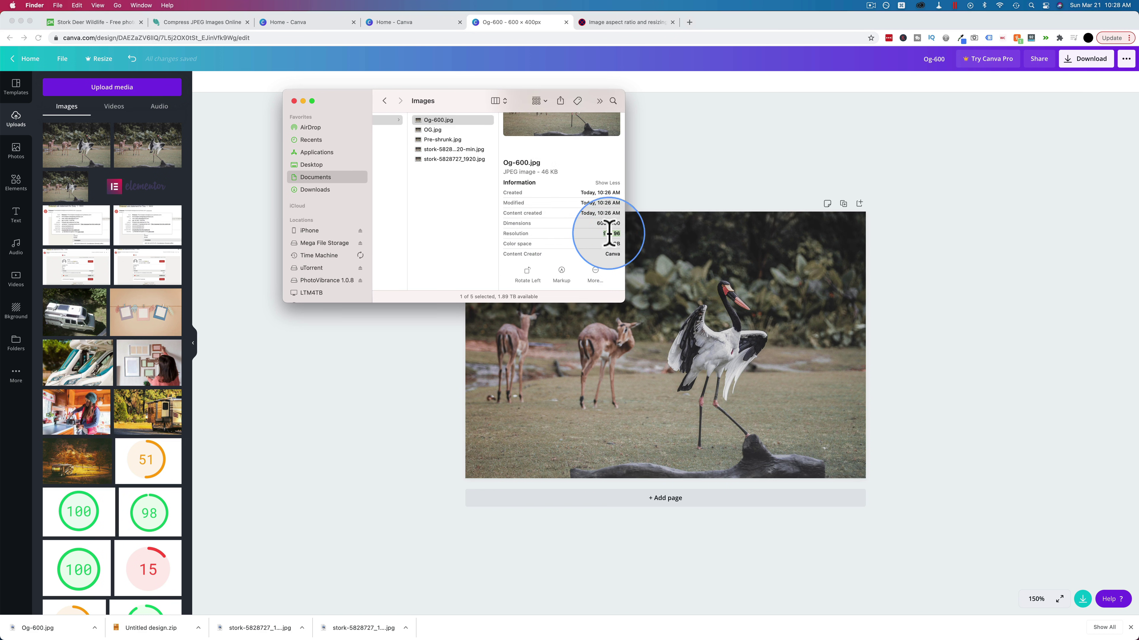
- Set Canva's download file type to JPG, dismiss the Pro quality upsell, and return to Finder
{"action": "left_click", "coordinate": [947, 132]}
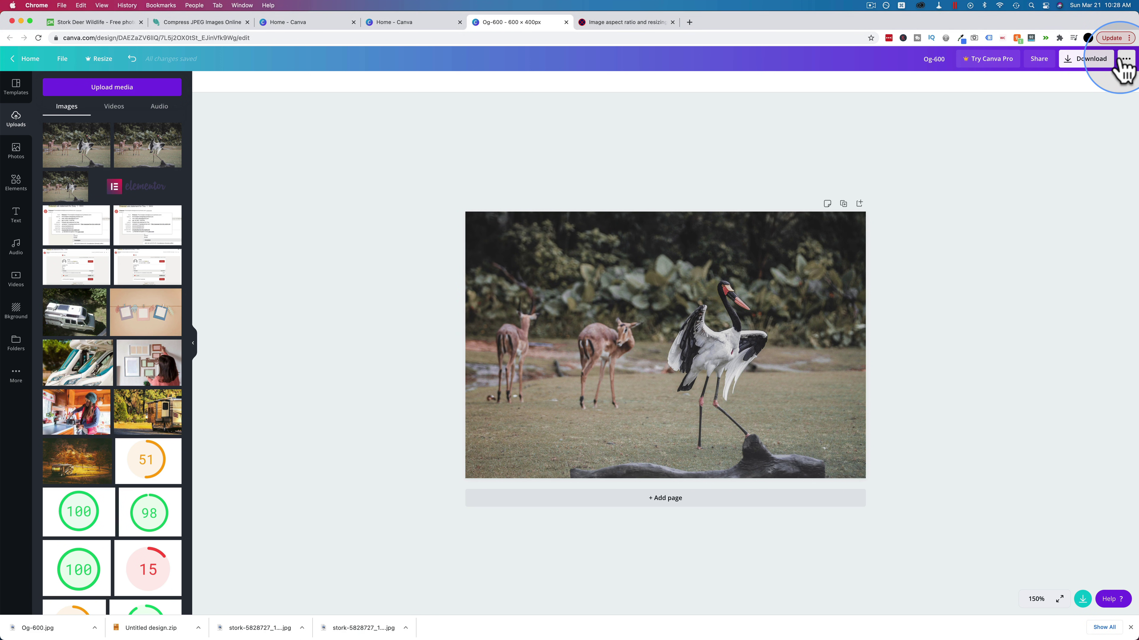
{"action": "left_click", "coordinate": [1103, 62]}
{"action": "left_click", "coordinate": [1011, 128]}
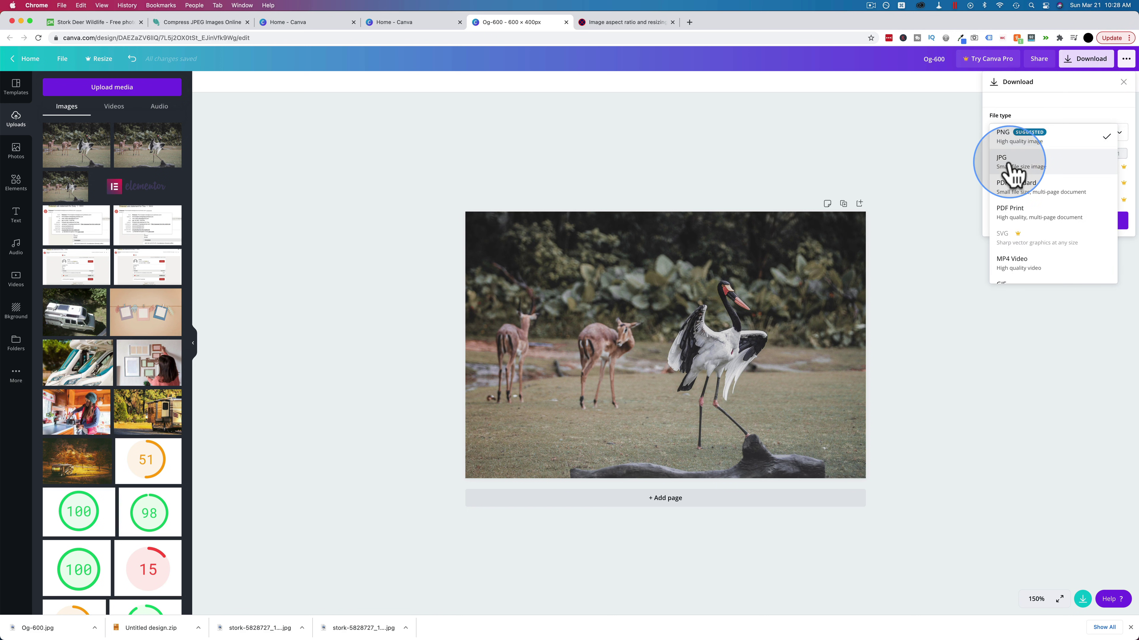
{"action": "left_click", "coordinate": [1009, 172]}
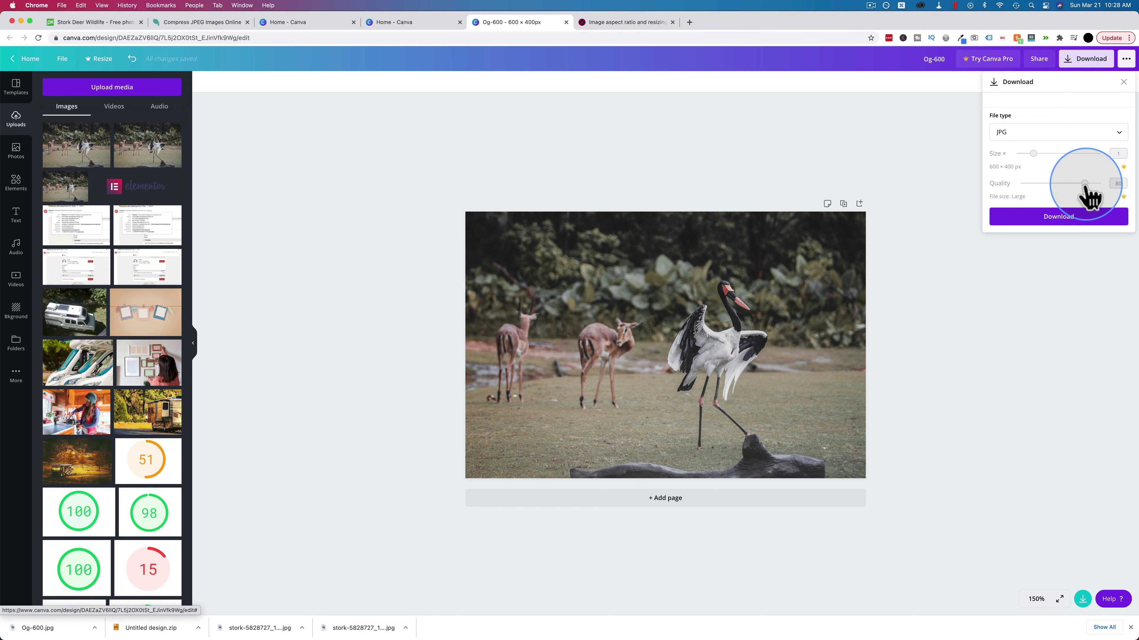
{"action": "left_click", "coordinate": [1041, 184]}
{"action": "left_click", "coordinate": [1041, 196]}
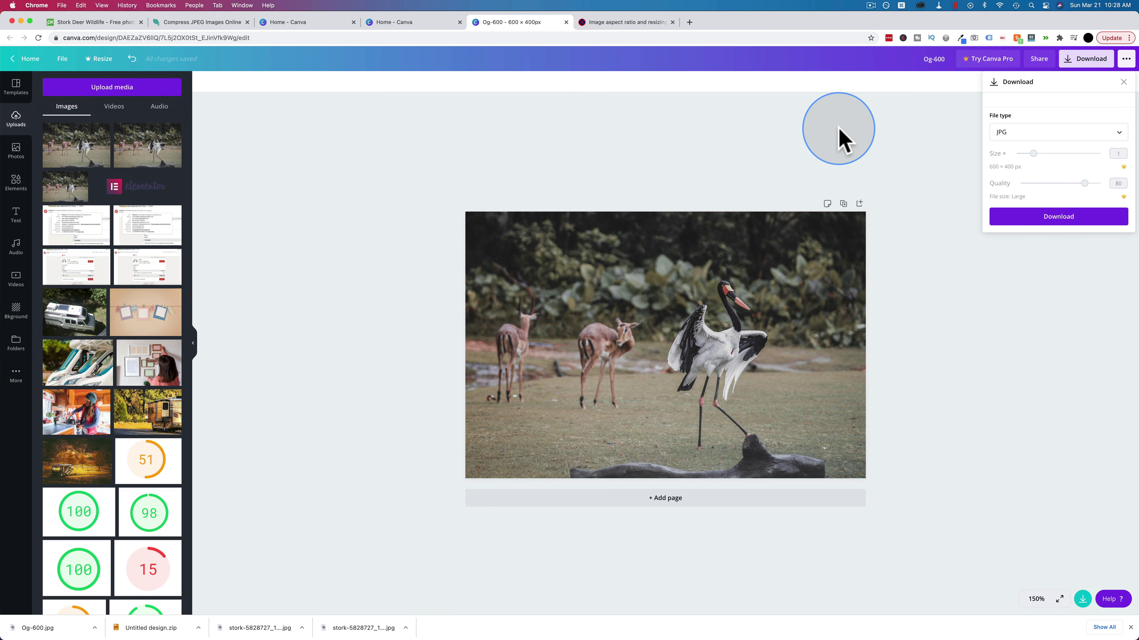
{"action": "key", "text": "super+Tab"}
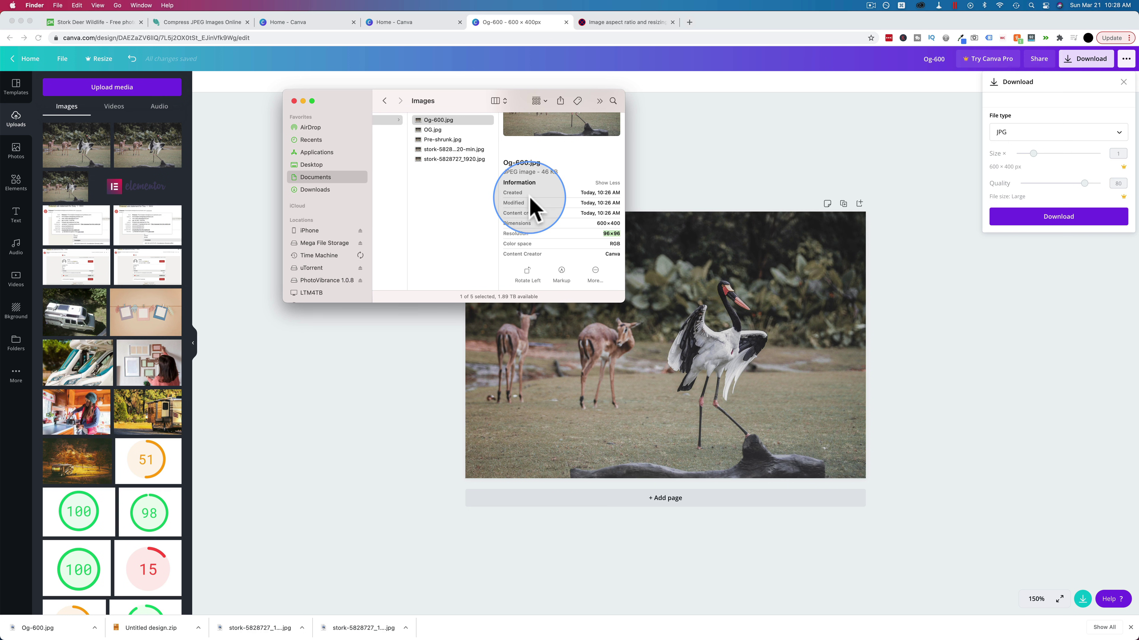
{"action": "scroll", "coordinate": [529, 204], "scroll_direction": "up", "scroll_amount": 5}
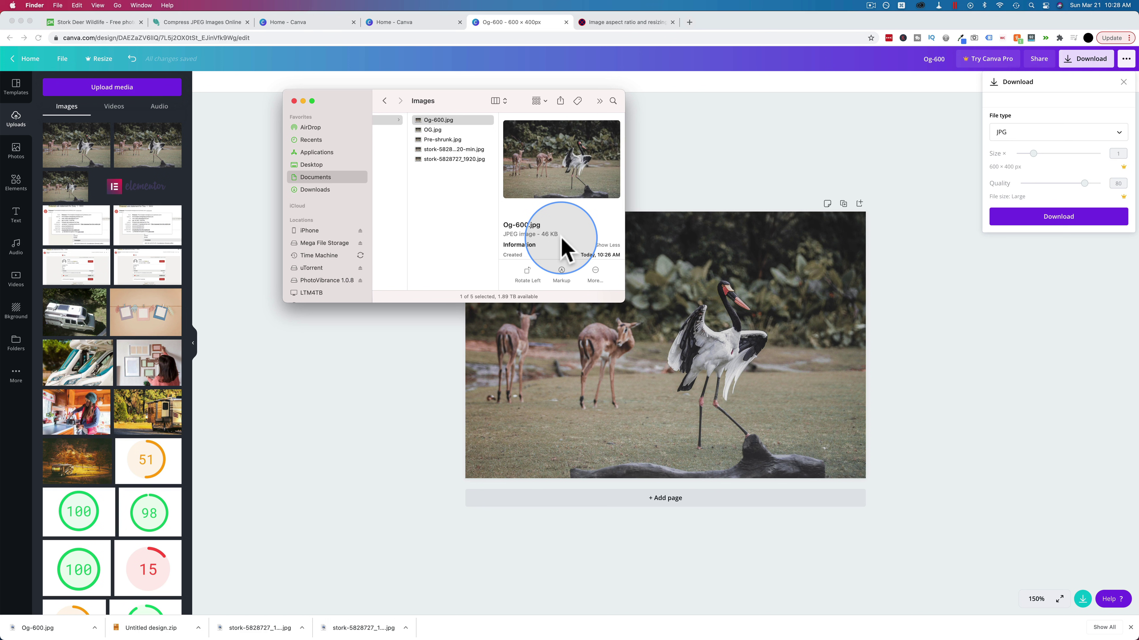
{"action": "scroll", "coordinate": [562, 246], "scroll_direction": "down", "scroll_amount": 3}
{"action": "scroll", "coordinate": [554, 229], "scroll_direction": "up", "scroll_amount": 2}
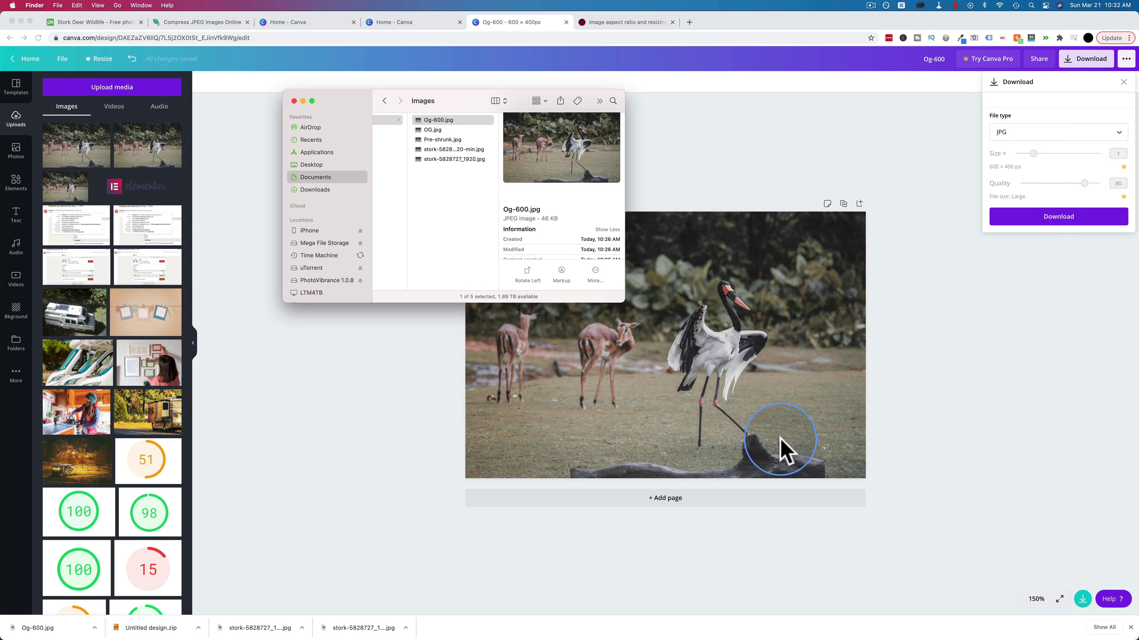
- Upload all five images from the Images folder to compressjpeg.com
{"action": "left_click", "coordinate": [223, 24]}
{"action": "key", "text": "super+Tab"}
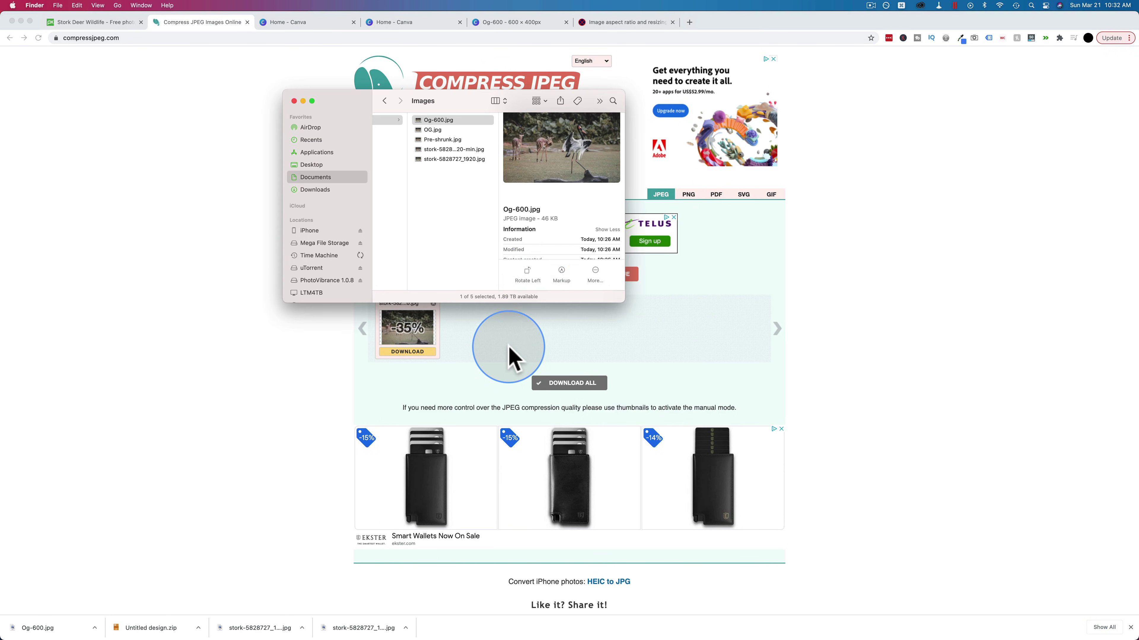
{"action": "left_click", "coordinate": [459, 160], "text": "shift"}
{"action": "left_click_drag", "start_coordinate": [460, 160], "coordinate": [544, 347]}
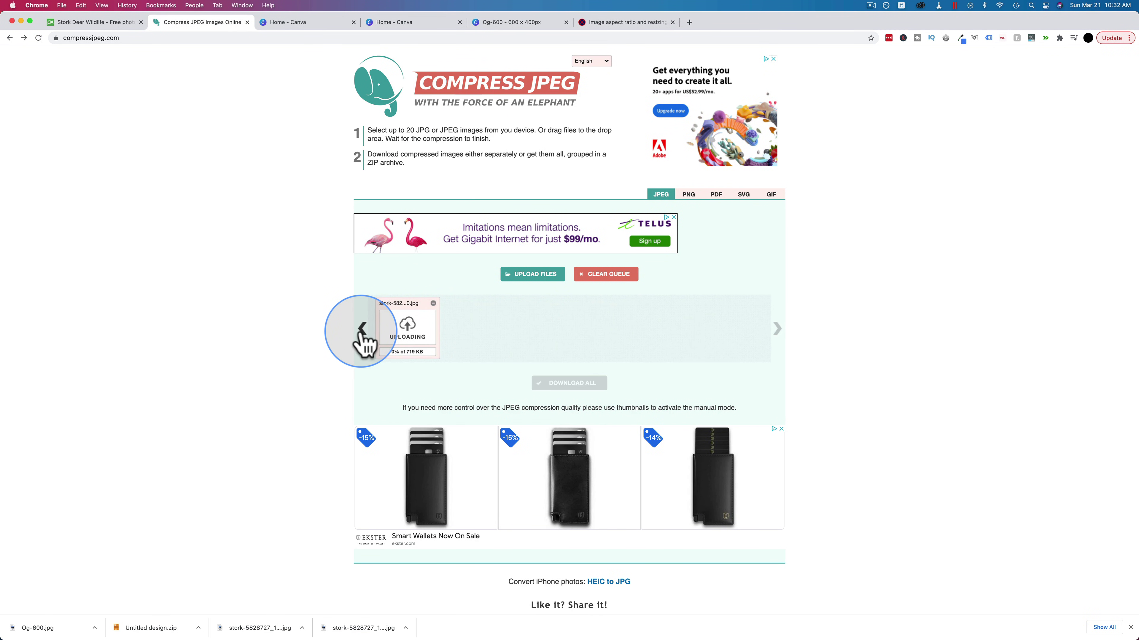